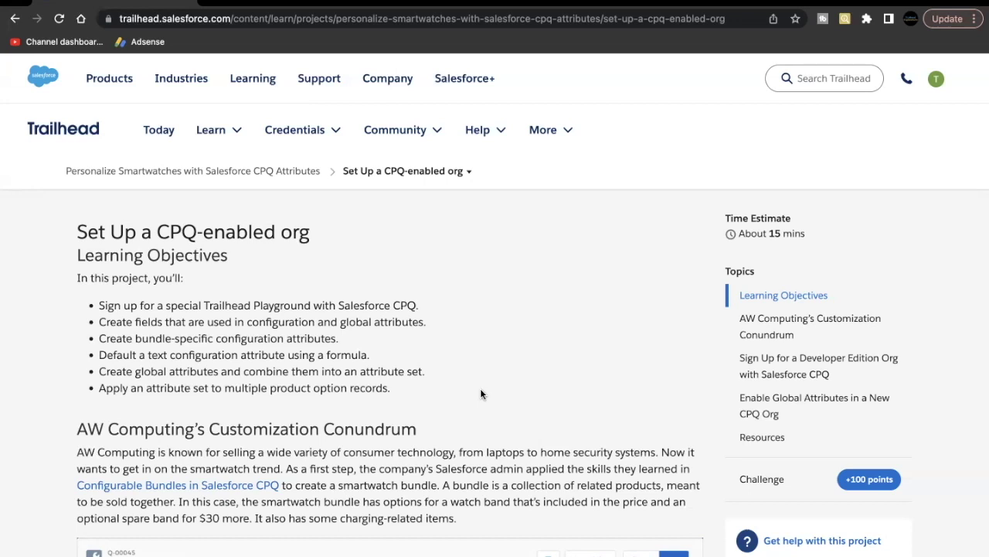
Step: Open the signup form for a Developer Edition org with Salesforce CPQ
scroll(480, 395, "down", 5)
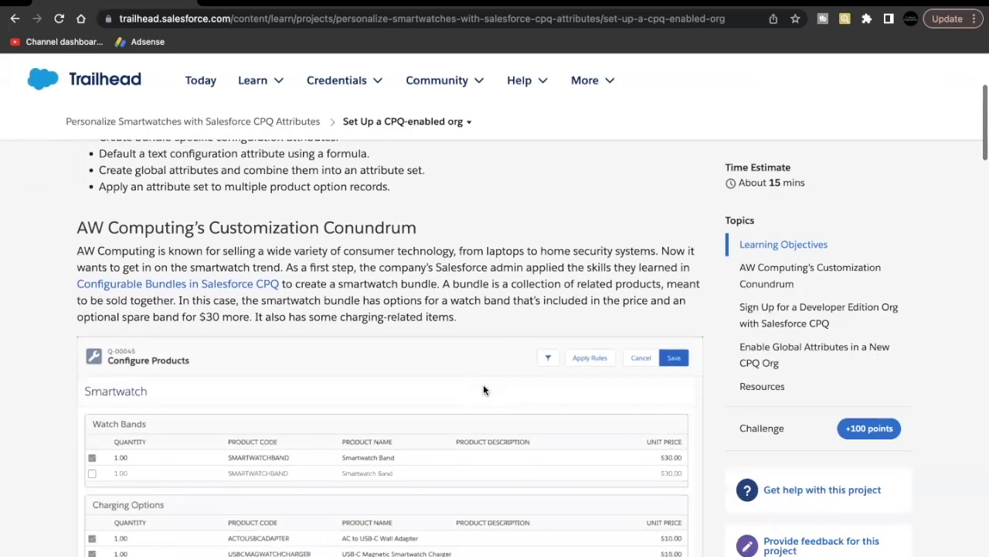
scroll(483, 390, "down", 15)
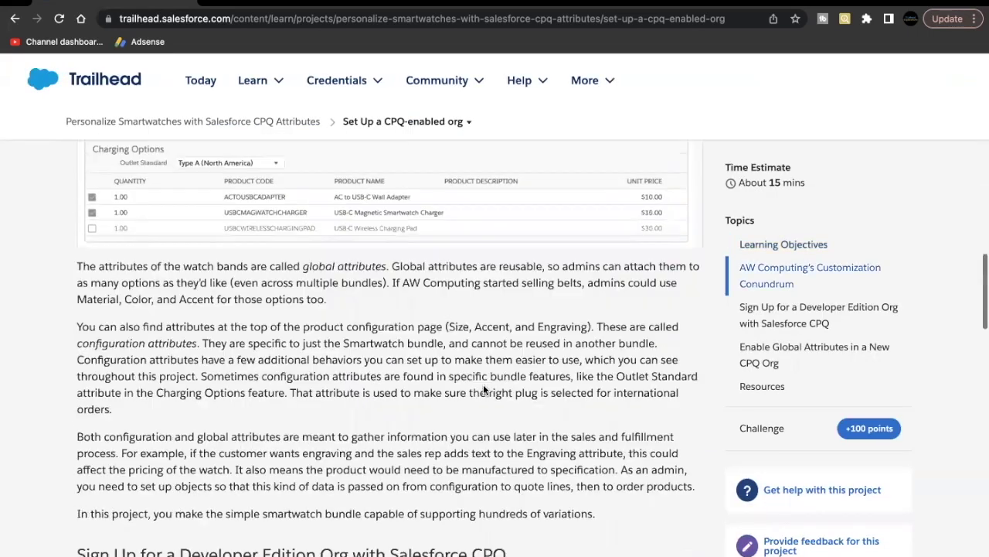
scroll(483, 389, "down", 8)
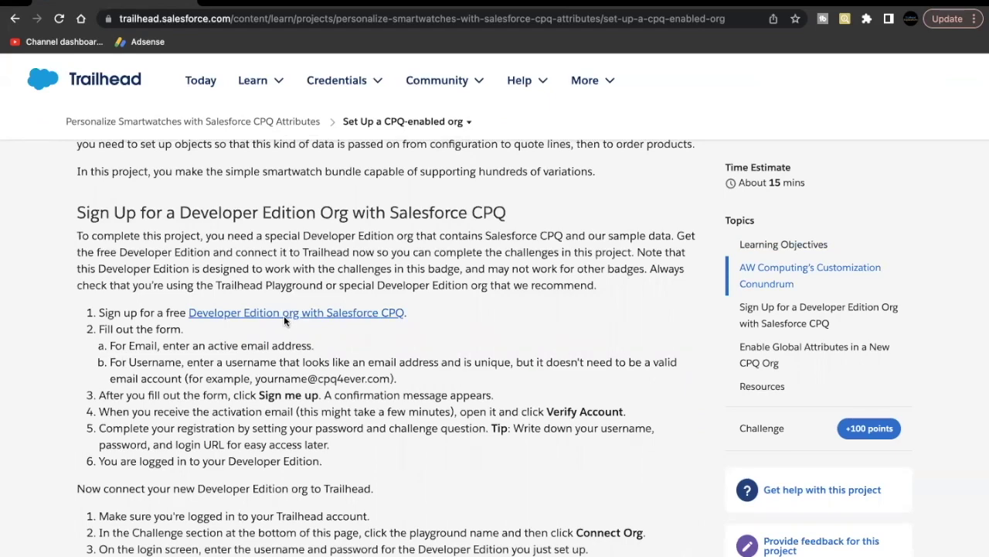
left_click(284, 315)
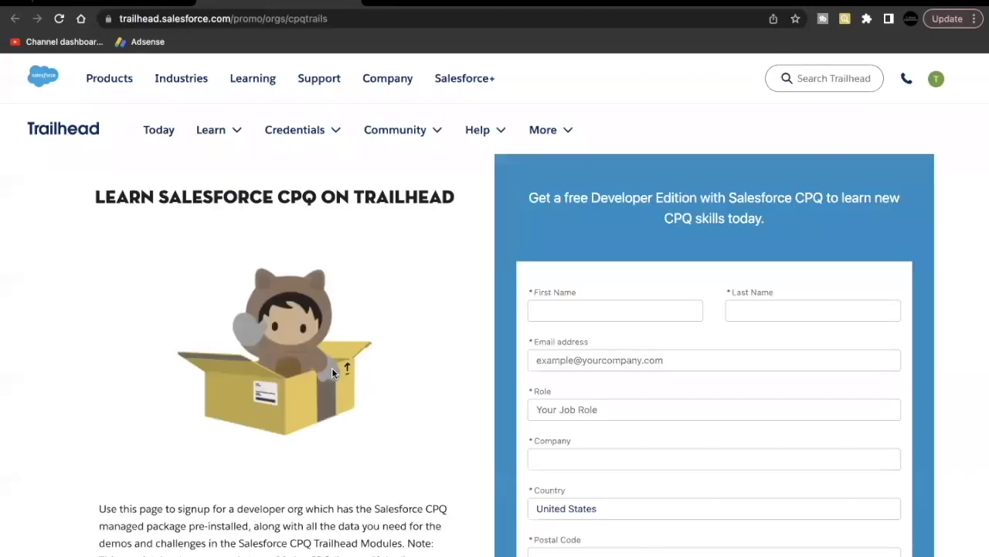
Step: Enter the first and last name, clear the email field, and choose Developer as the role
left_click(558, 308)
type("T")
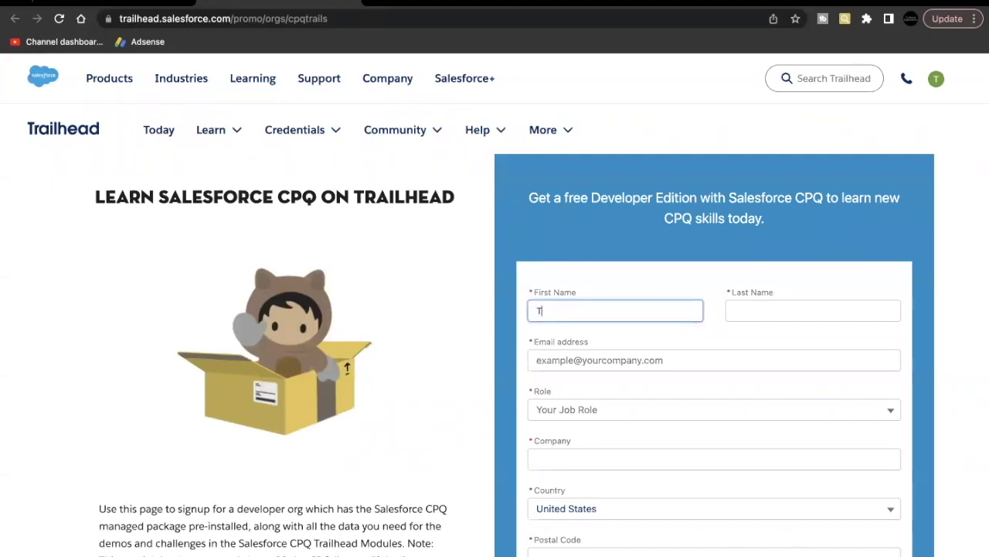
type("railhead")
key("Tab")
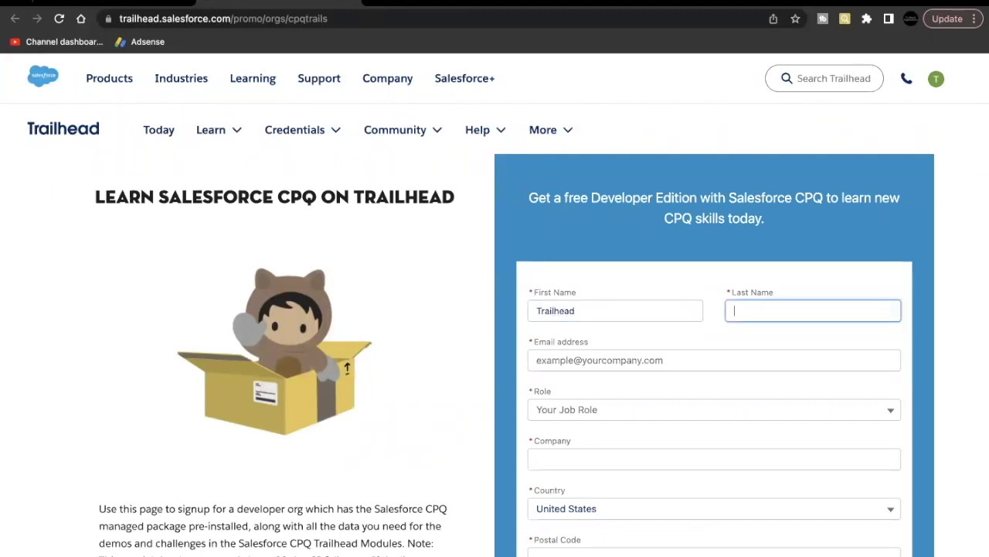
type("Exp")
key("Tab")
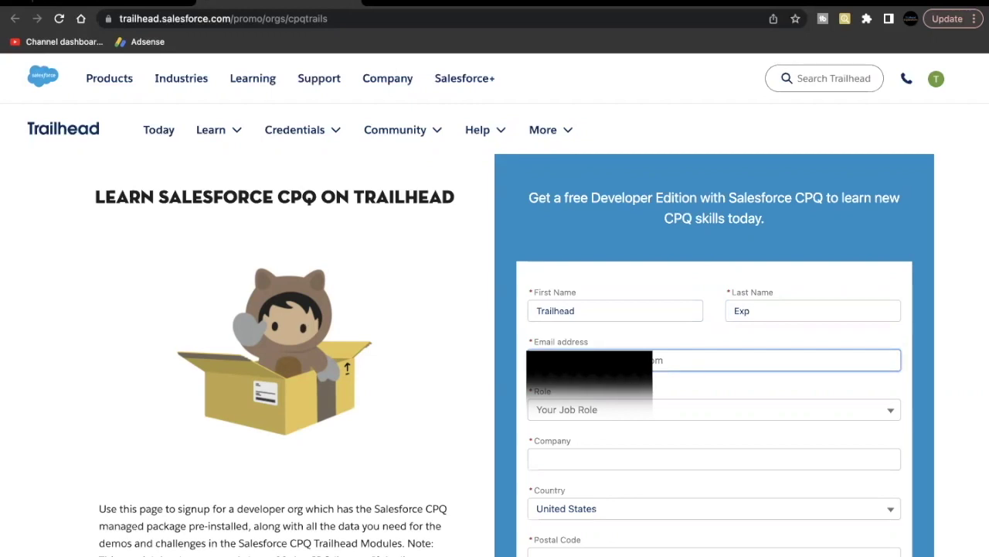
key("BackSpace")
key("BackSpace")
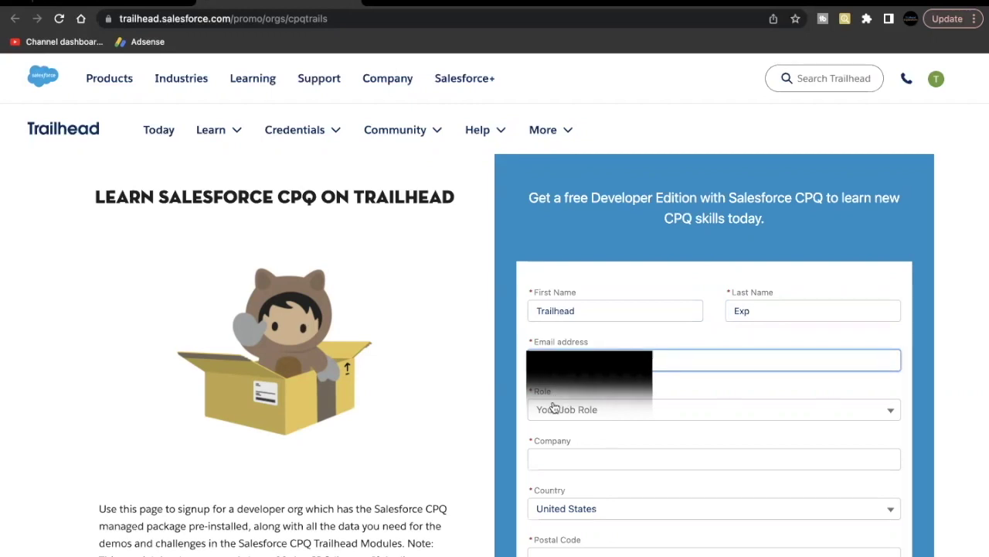
left_click(554, 409)
left_click(554, 440)
Step: Enter company TE, the postal code and the org username, then accept the terms of use
scroll(572, 386, "down", 2)
left_click(585, 344)
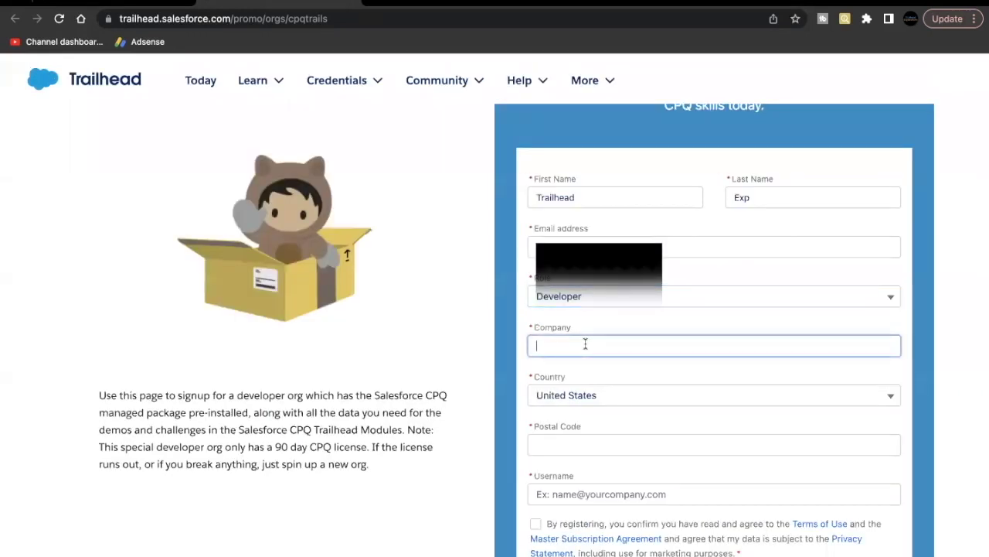
type("TE")
left_click(560, 447)
type("2344550")
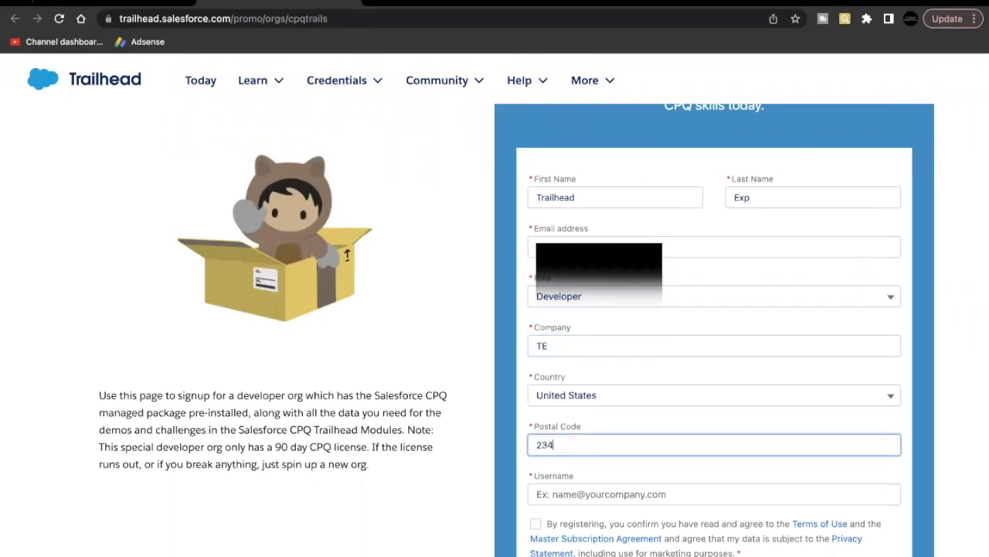
left_click(554, 493)
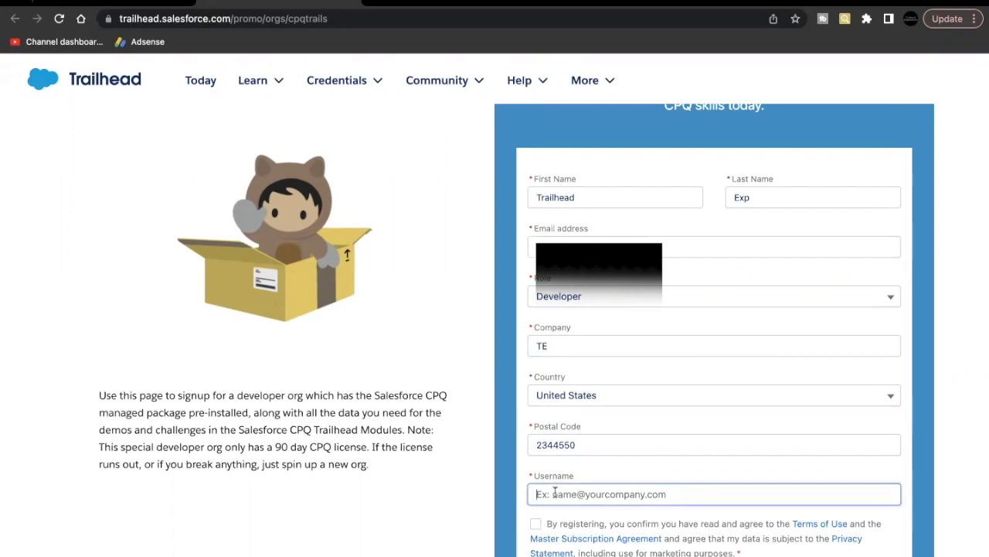
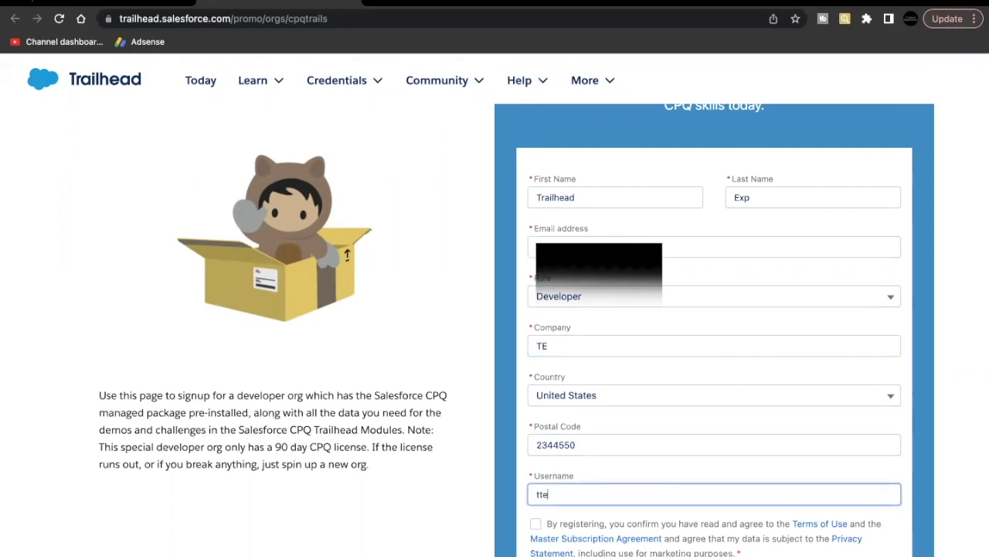
scroll(603, 457, "down", 1)
left_click(604, 457)
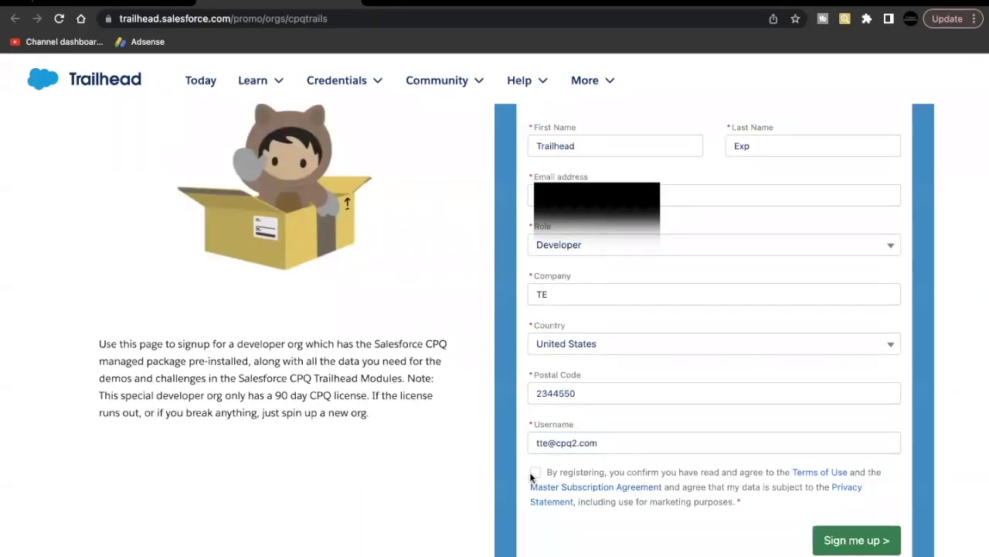
Step: Submit the CPQ org signup with 'Sign me up'
left_click(839, 549)
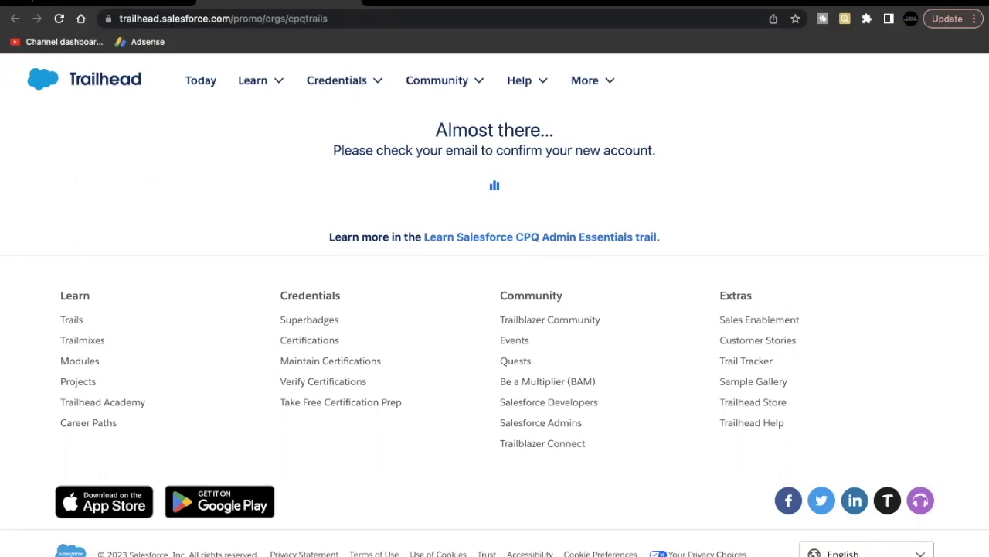
Step: Refresh the Gmail inbox and open the 'Welcome to Salesforce: Verify your account' email
left_click(22, 2)
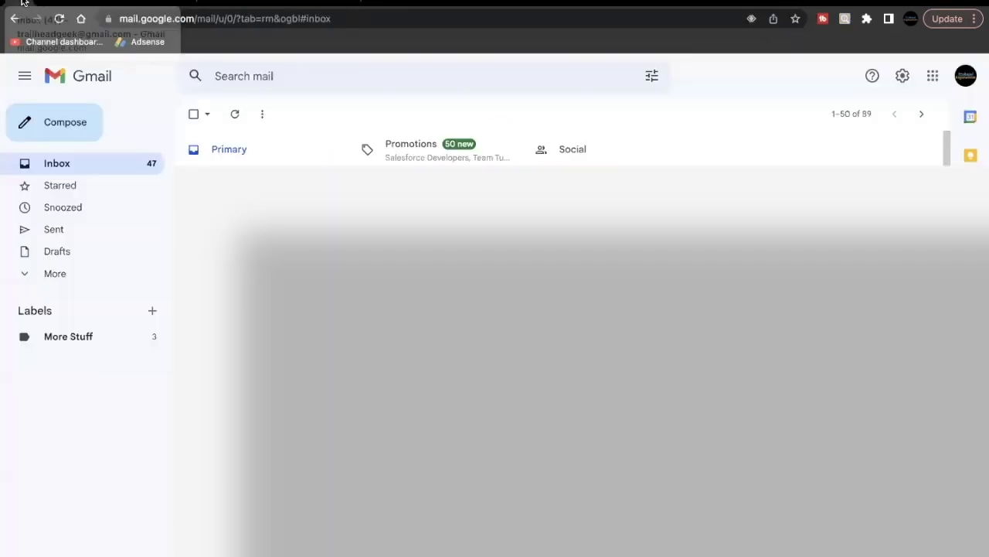
left_click(235, 115)
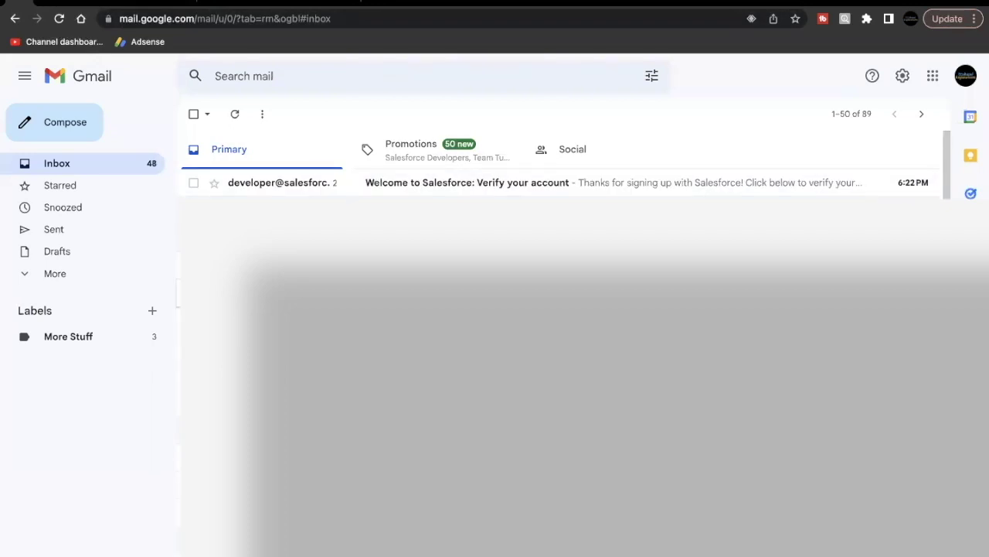
left_click(437, 189)
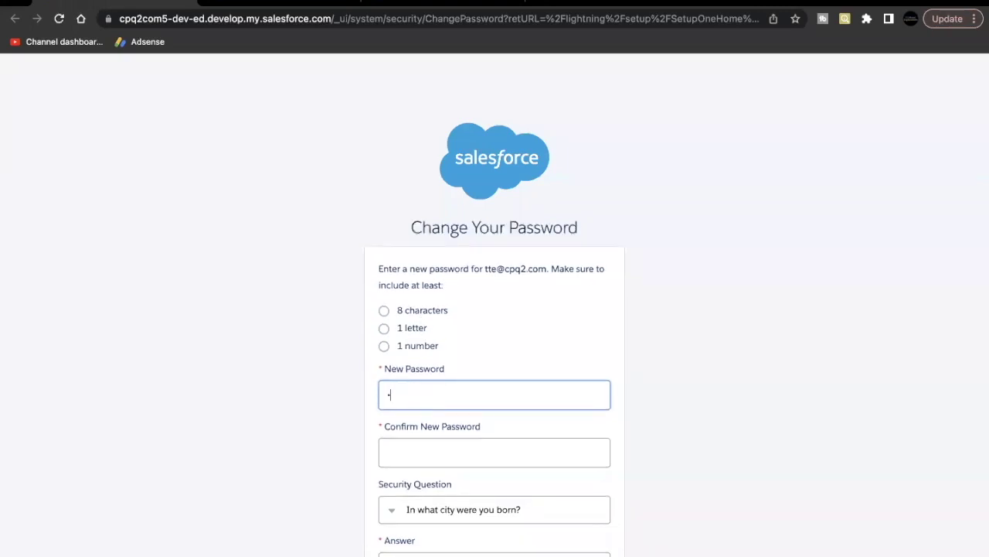
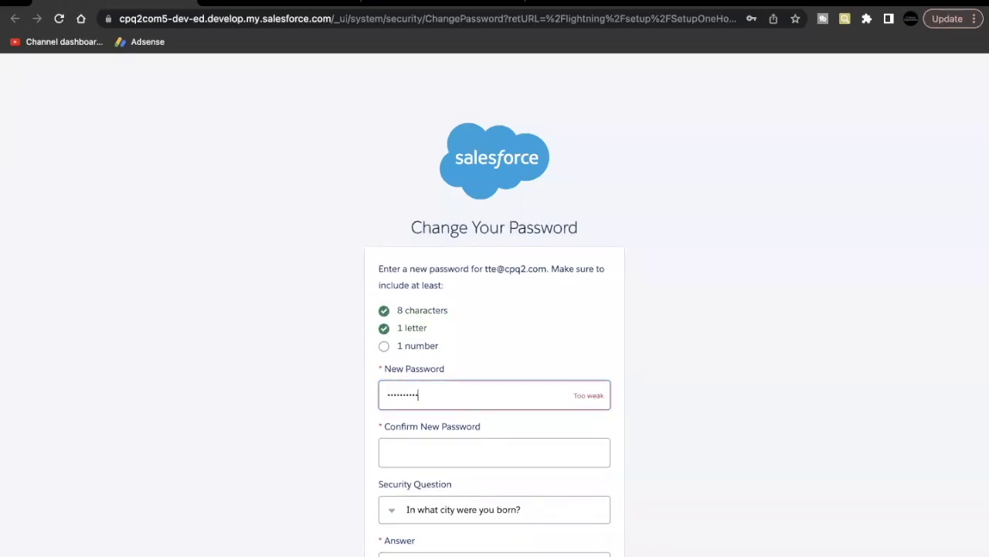
Step: Enter and confirm the new password, answer the security question, and save
key("Tab")
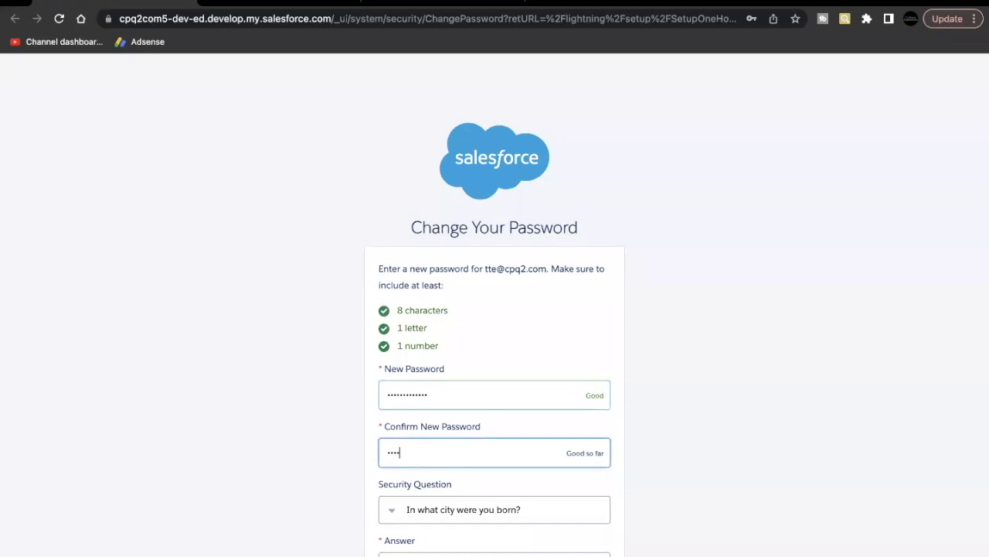
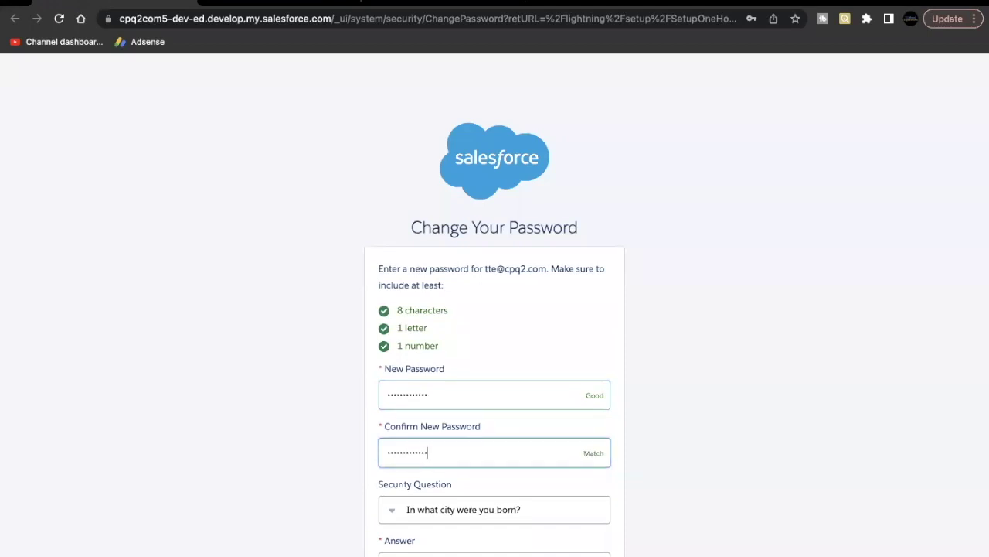
scroll(495, 309, "down", 2)
left_click(399, 483)
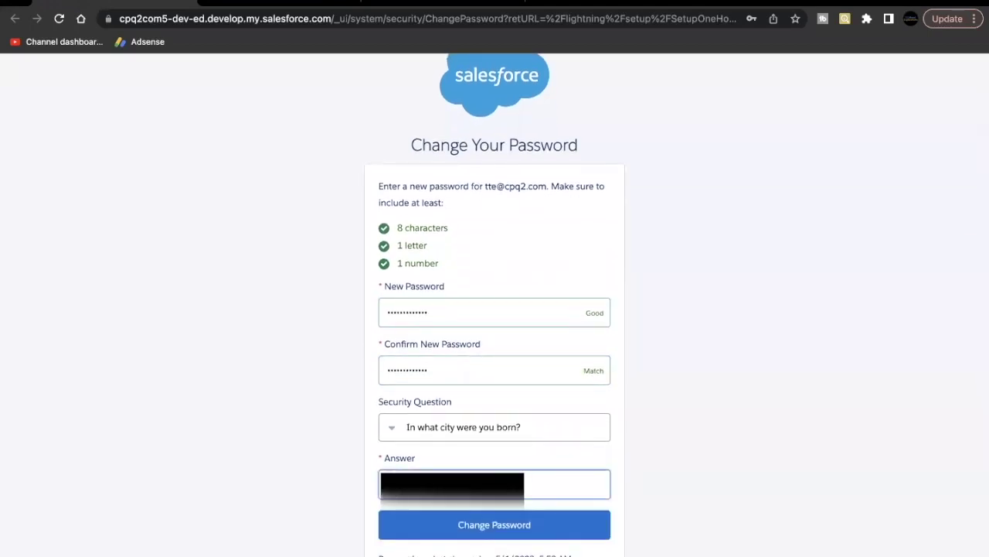
left_click(419, 532)
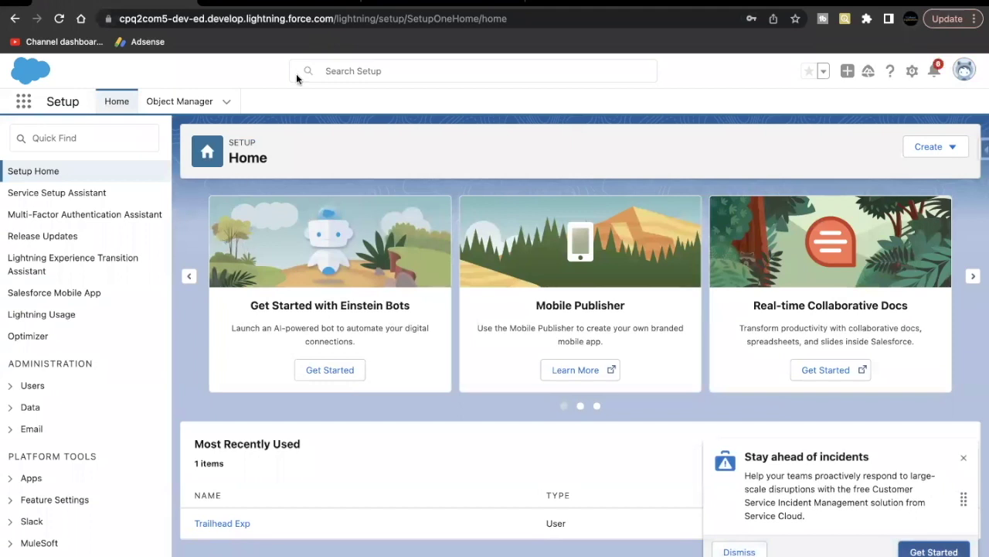
Step: In the Trailhead Challenge section, choose to connect a new hands-on org
left_click(288, 6)
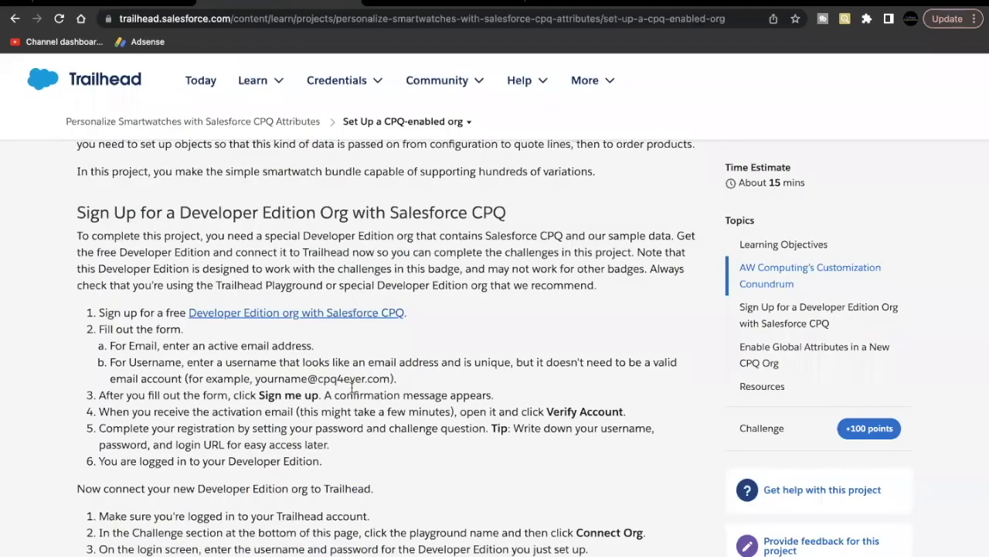
scroll(355, 337, "down", 1)
left_click(764, 428)
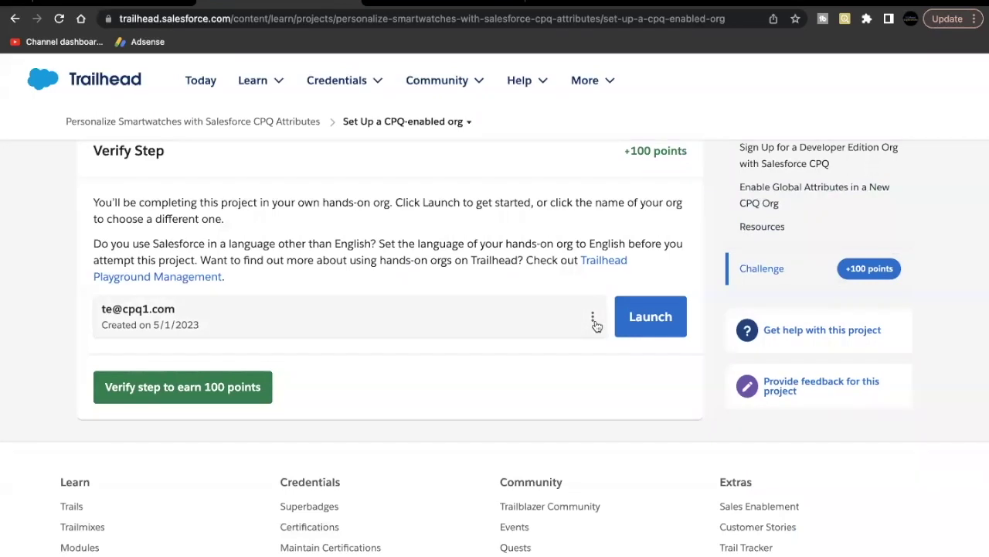
left_click(595, 321)
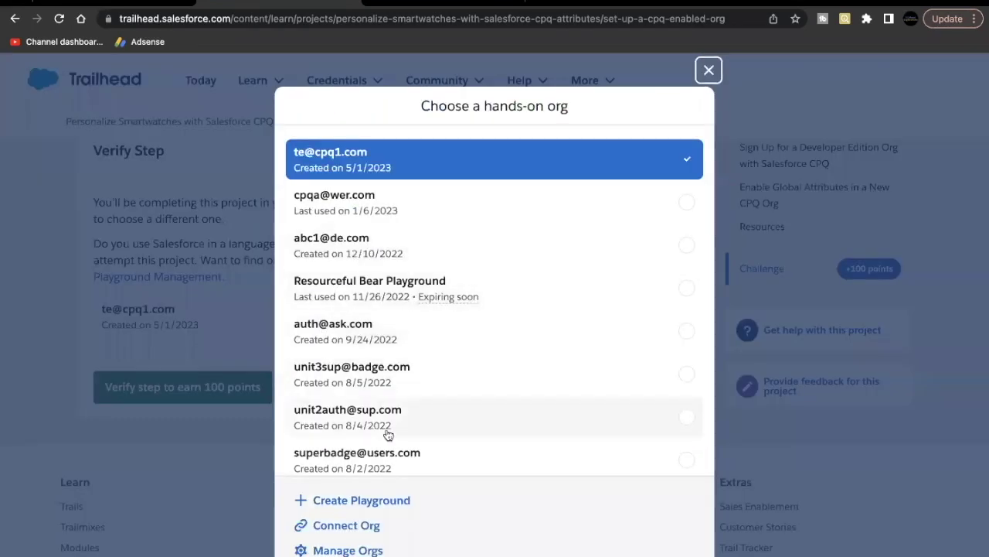
left_click(351, 528)
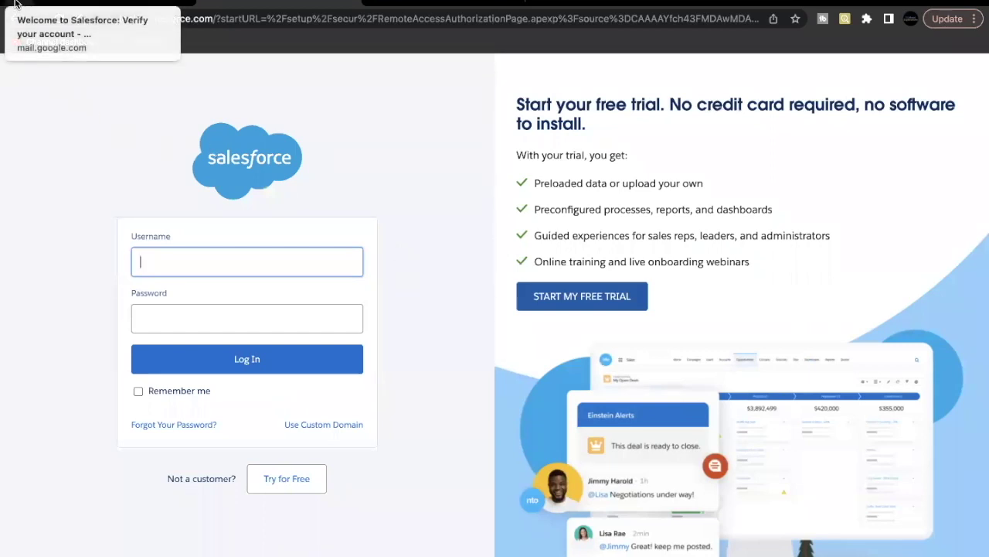
Step: Log in to the new org with the username copied from the verification email and its password
left_click(14, 4)
scroll(436, 381, "down", 2)
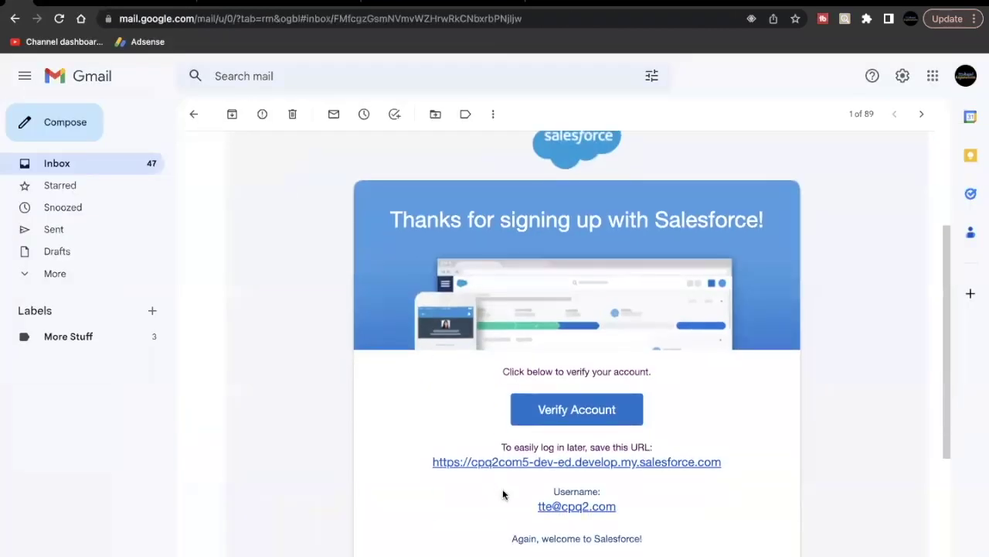
left_click_drag(517, 506, 638, 508)
key("ctrl+c")
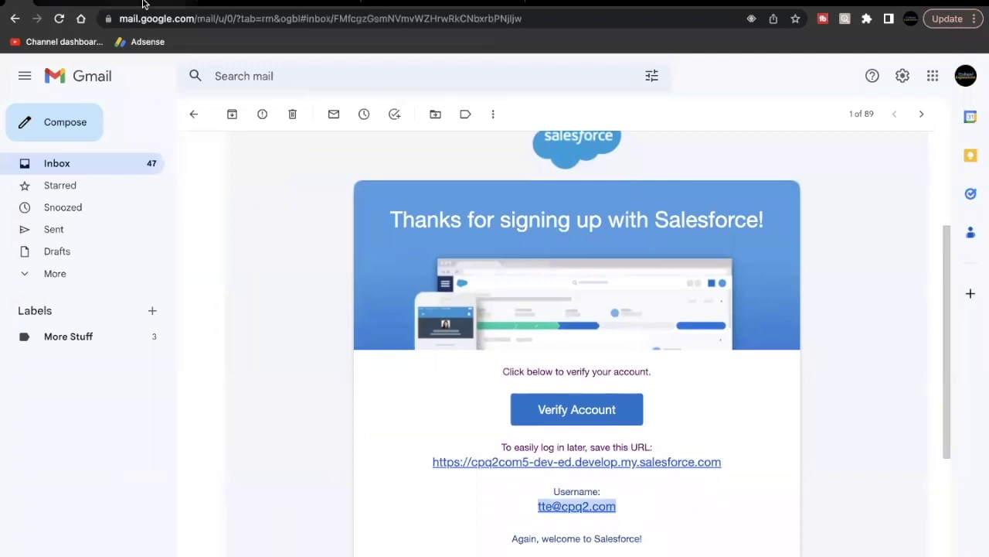
left_click(247, 4)
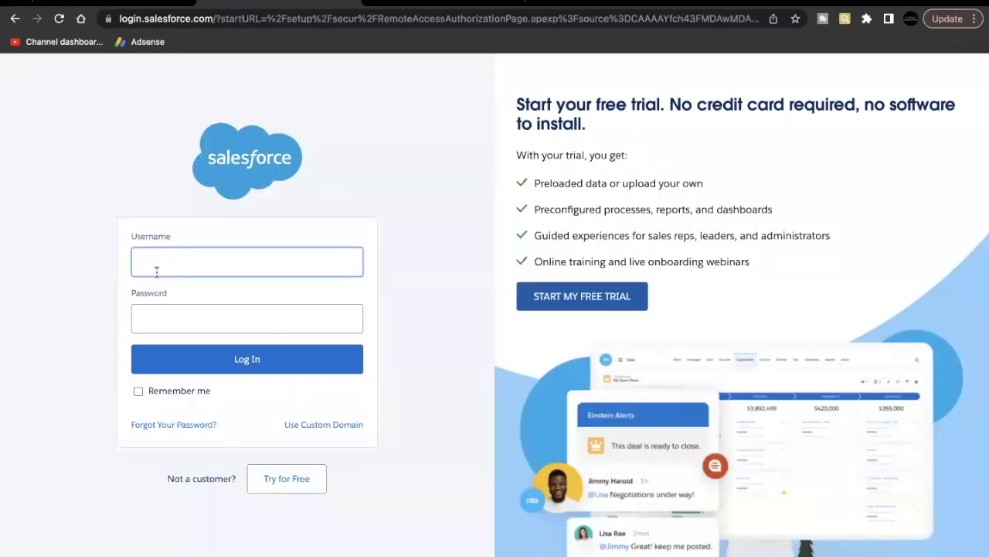
key("ctrl+v")
left_click(143, 312)
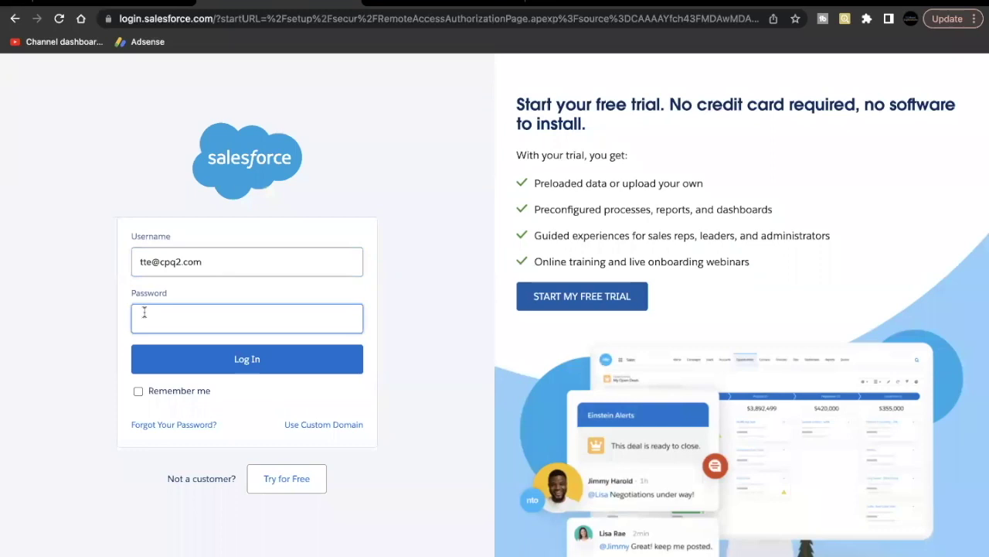
type("•••••••••")
left_click(151, 366)
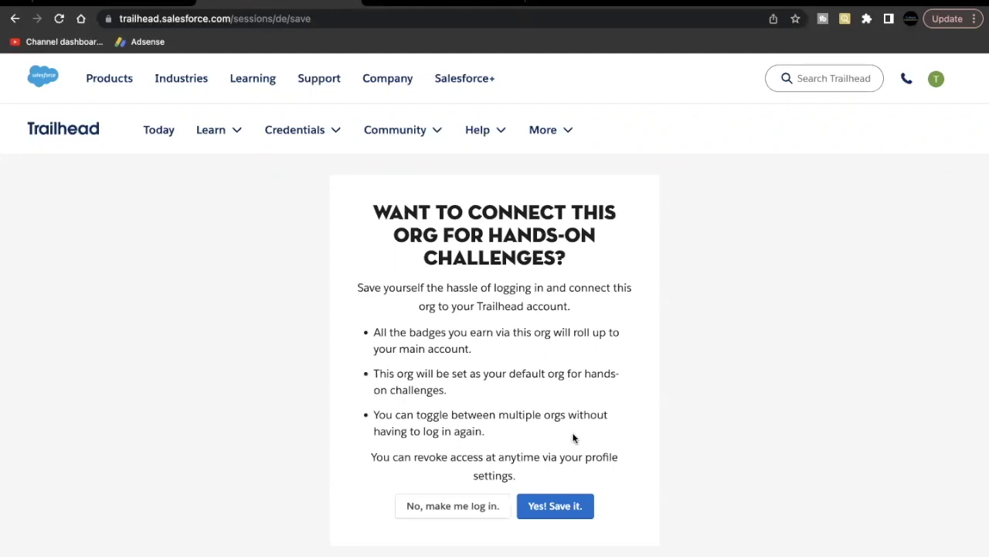
Step: Save the org connection to Trailhead and review the project instructions
left_click(554, 510)
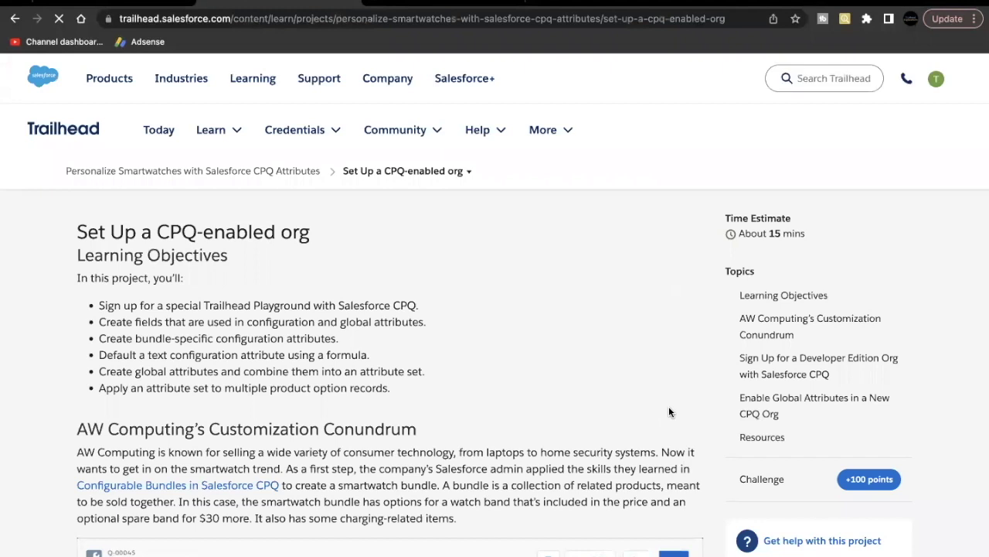
scroll(431, 424, "down", 3)
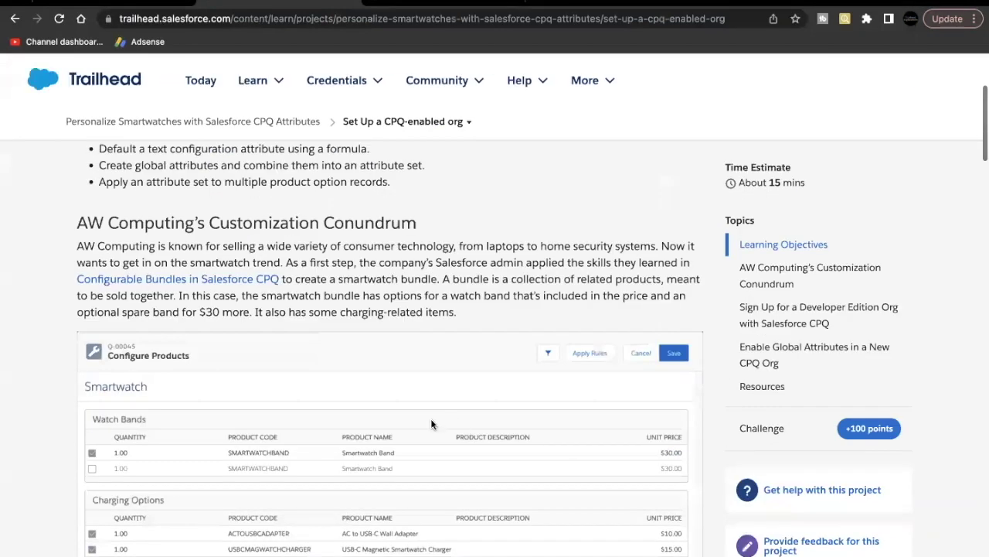
scroll(431, 419, "down", 10)
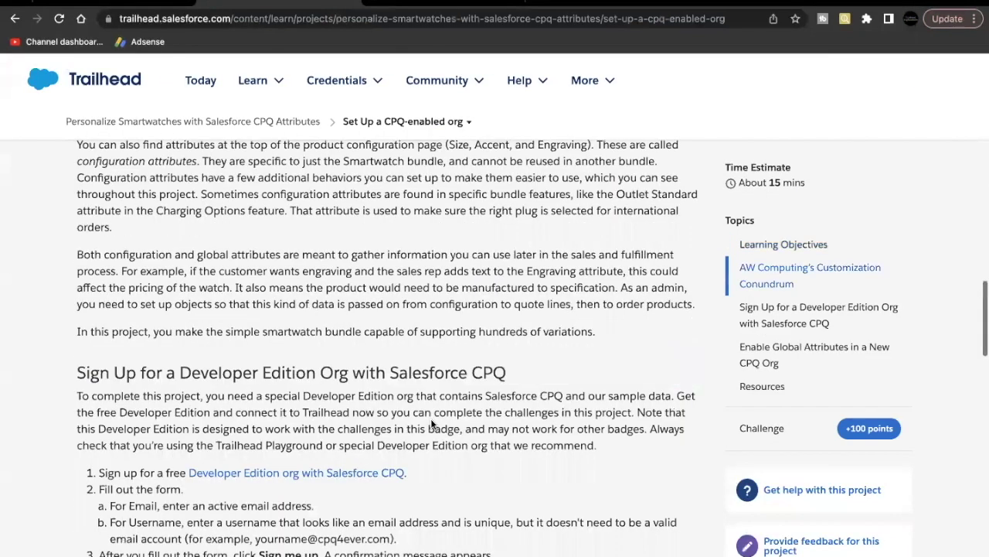
scroll(430, 418, "down", 10)
scroll(430, 423, "down", 10)
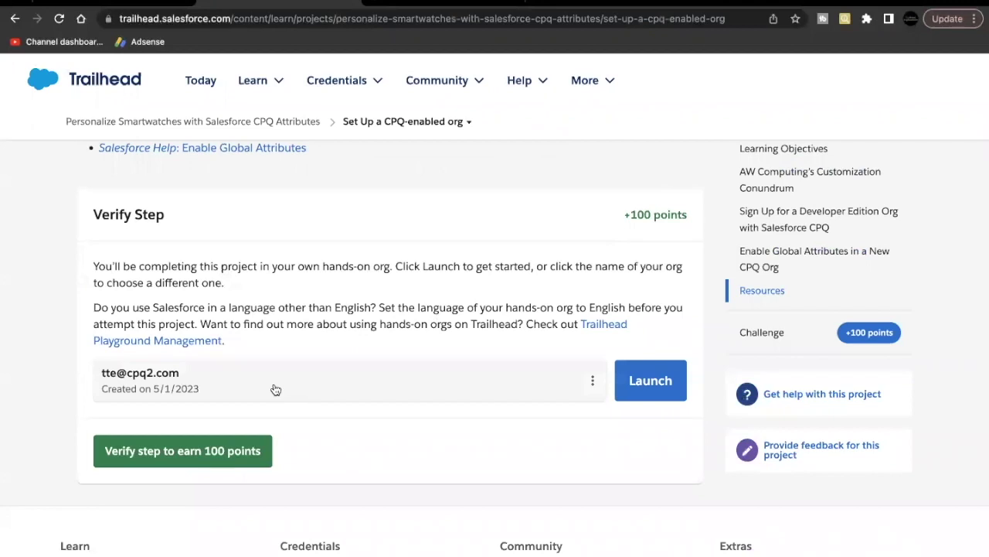
scroll(274, 388, "up", 10)
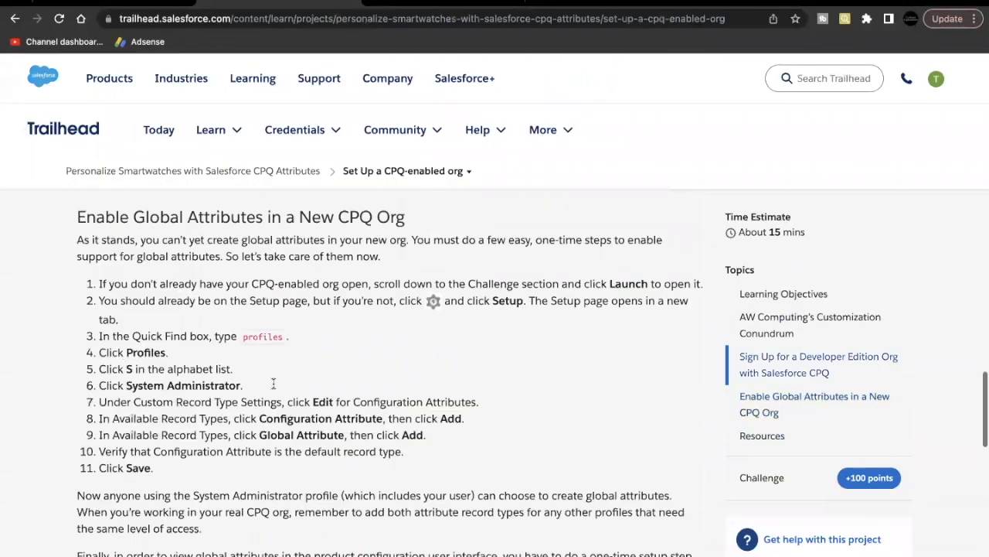
scroll(273, 385, "up", 1)
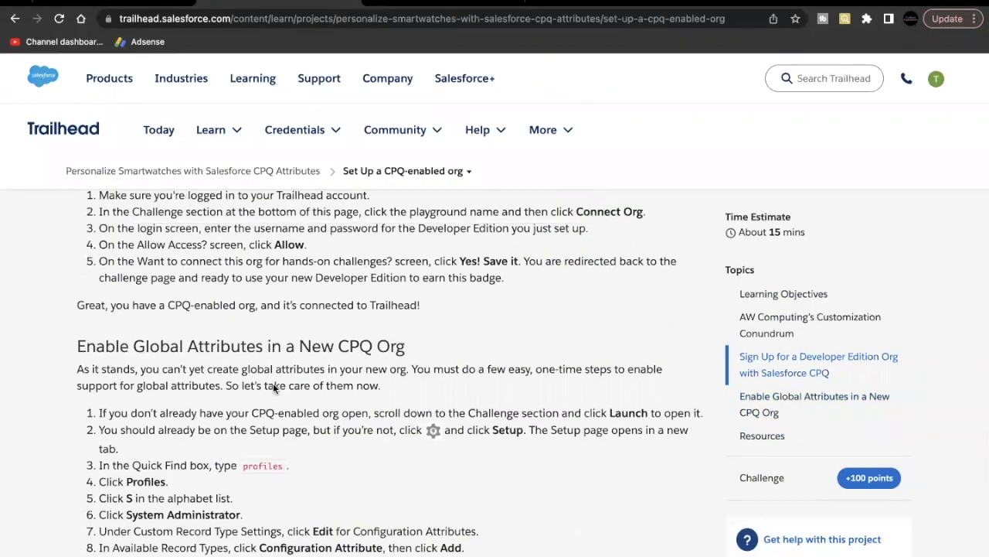
scroll(274, 388, "up", 3)
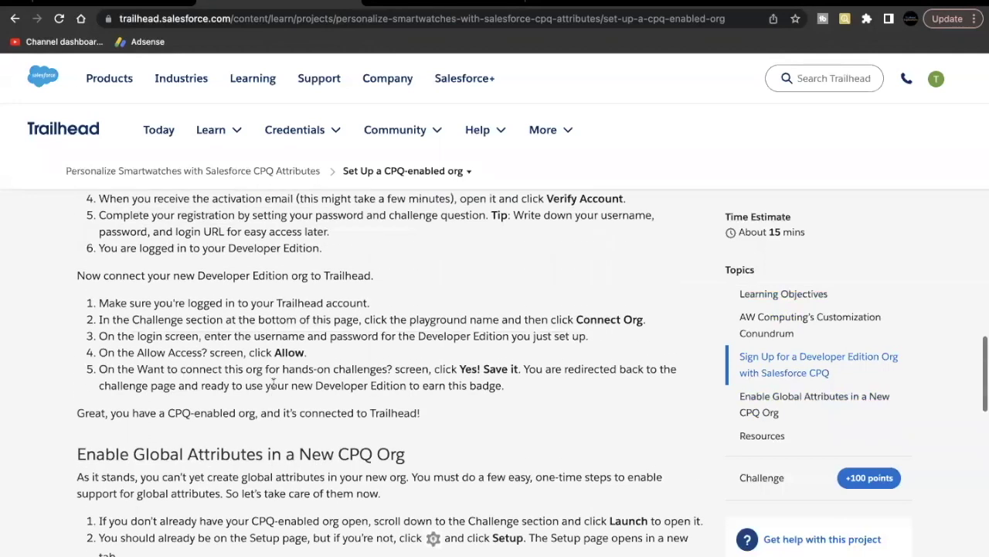
scroll(273, 384, "up", 5)
scroll(275, 379, "down", 10)
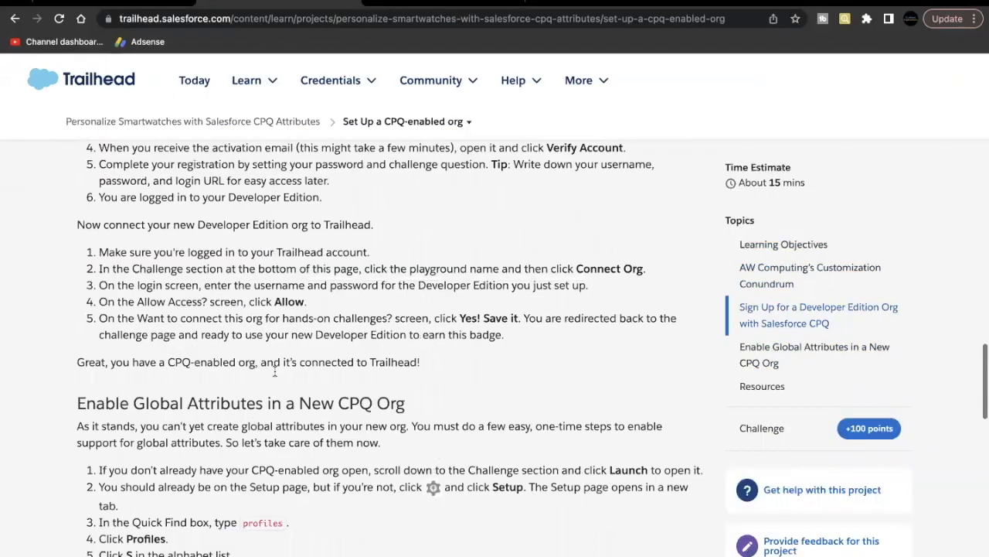
scroll(275, 374, "down", 3)
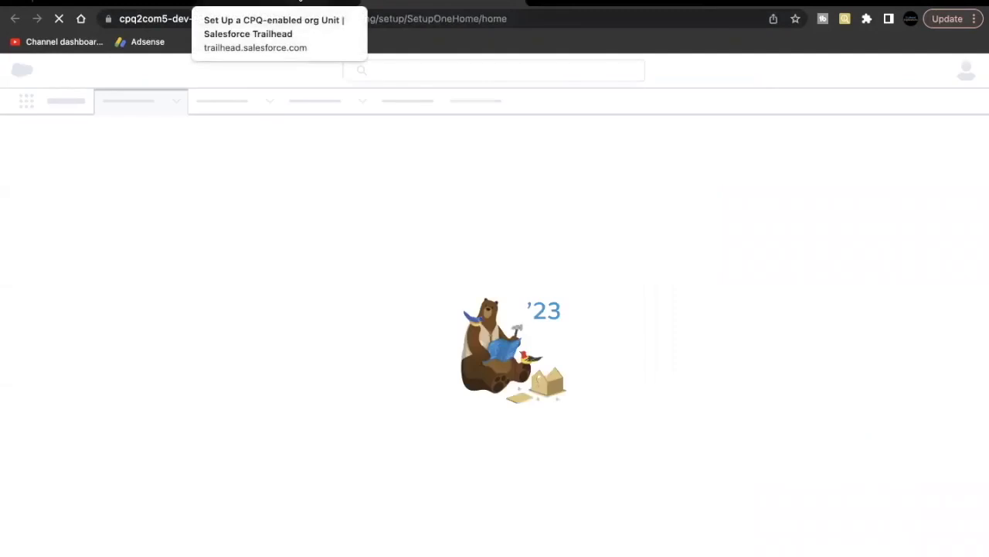
Step: Recheck the project instructions, then return to the org's Setup Home
left_click(299, 2)
scroll(252, 321, "up", 10)
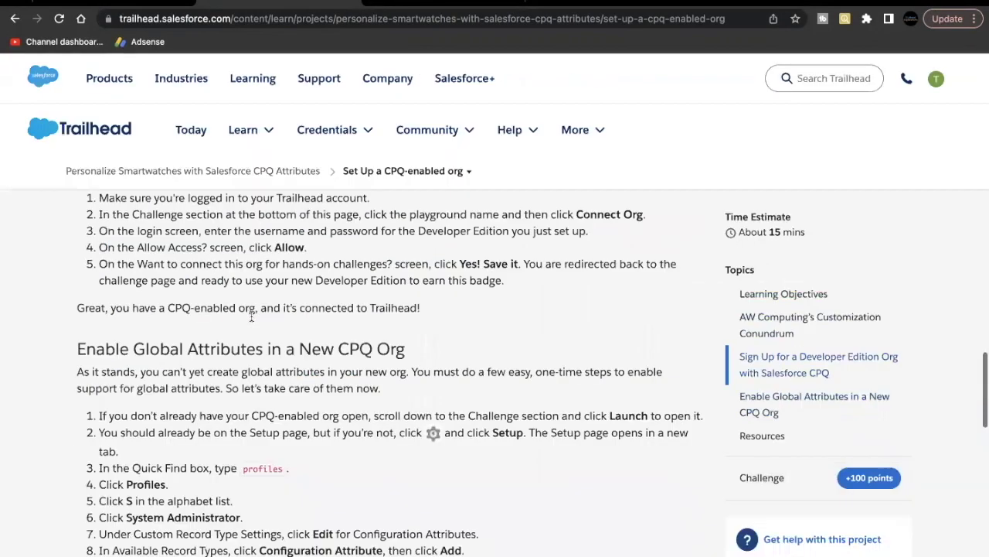
scroll(252, 316, "down", 5)
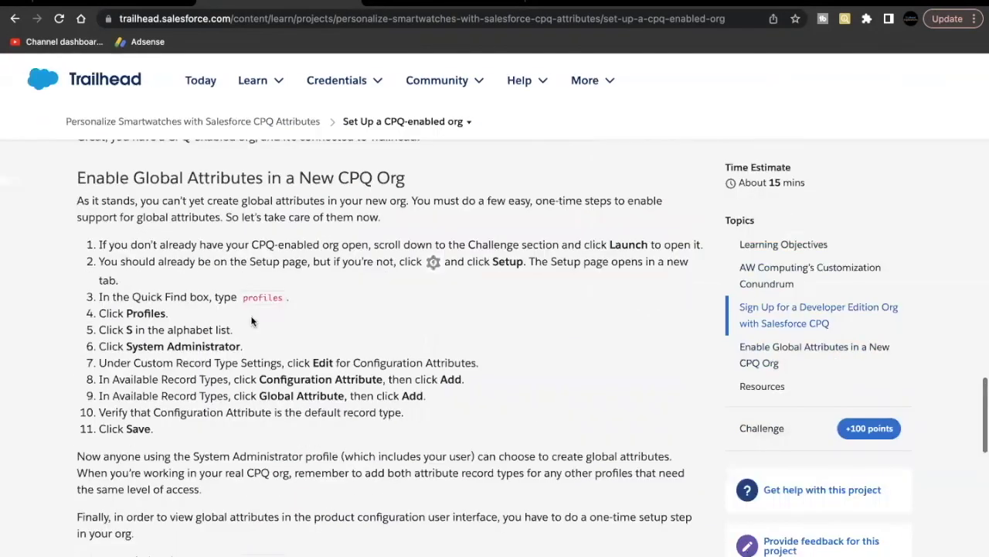
left_click(448, 2)
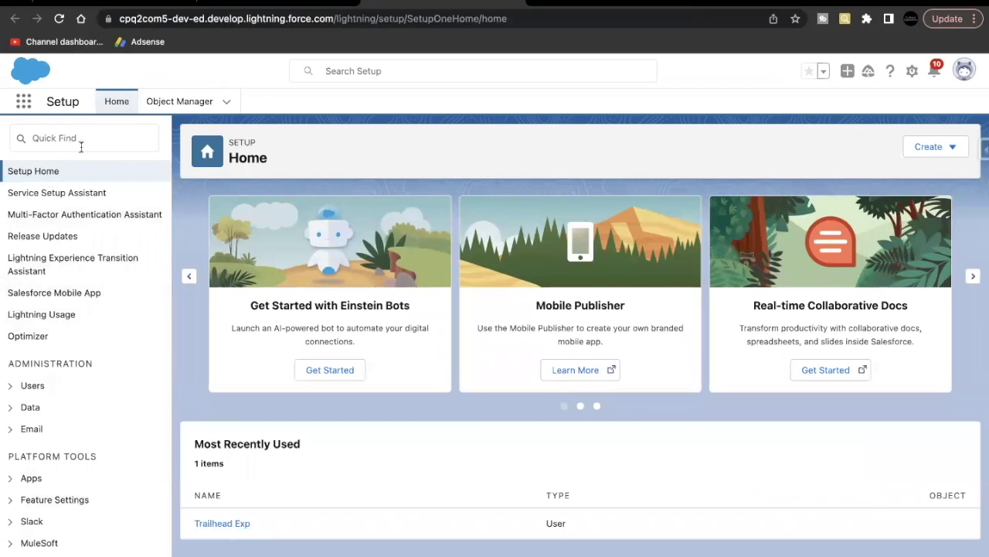
Step: Find Profiles in Setup and open the System Administrator profile
left_click(87, 136)
type("profi")
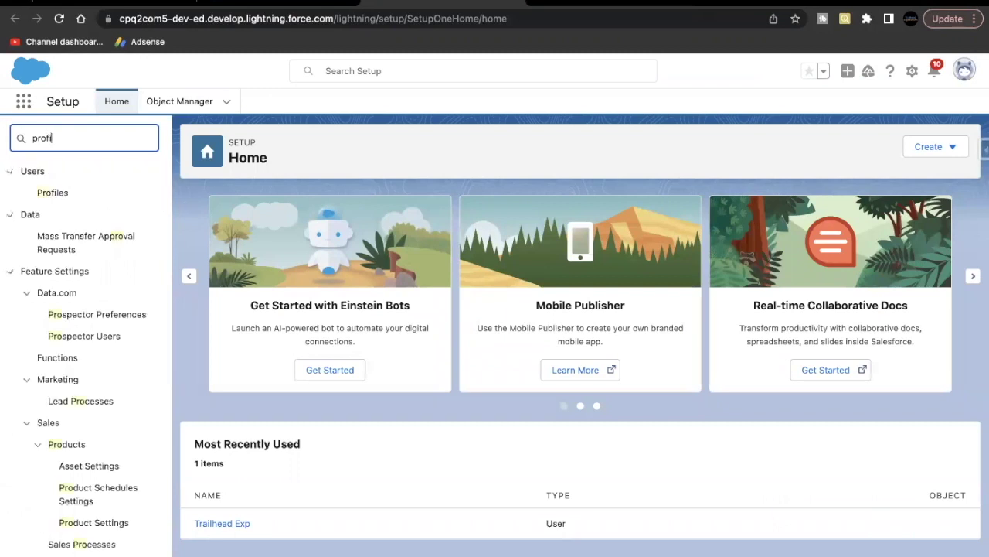
left_click(66, 193)
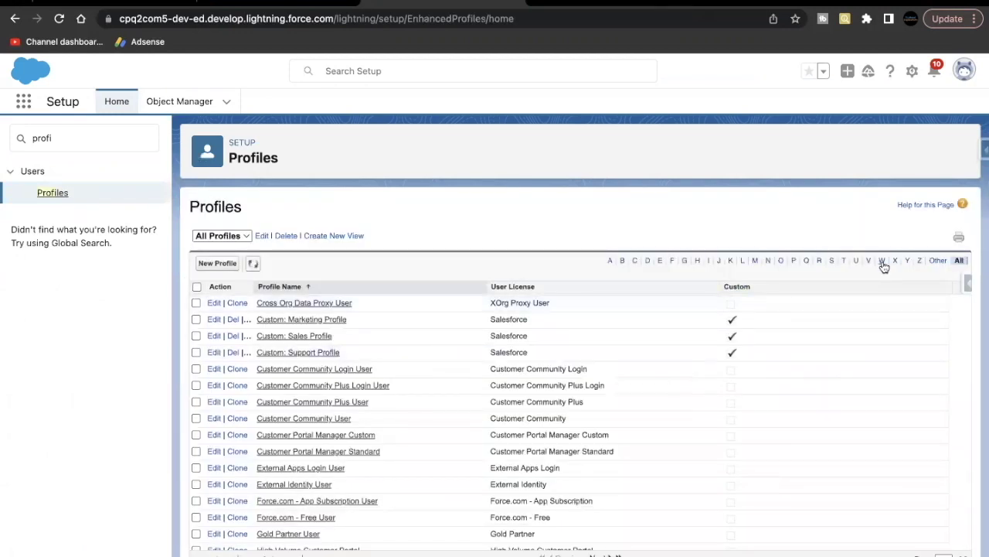
left_click(831, 261)
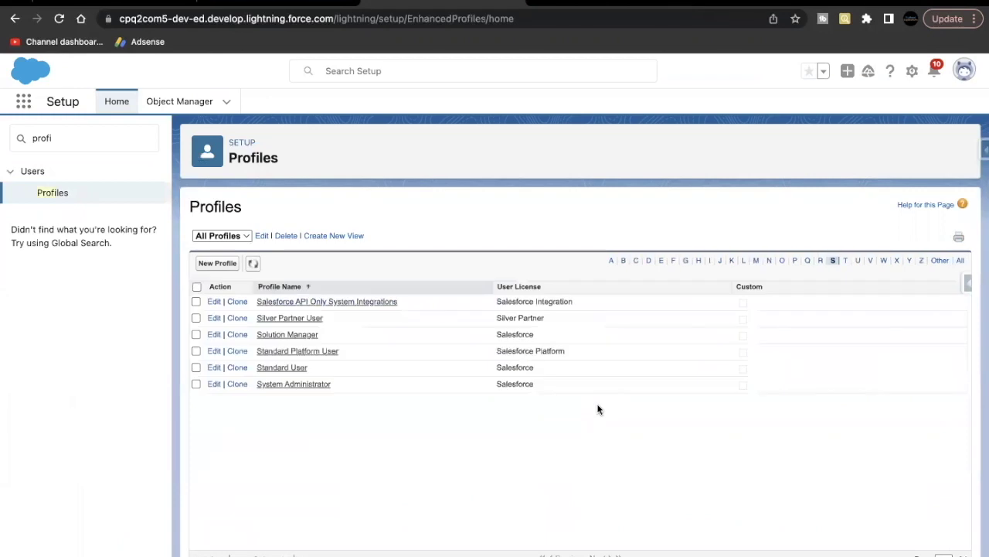
left_click(294, 384)
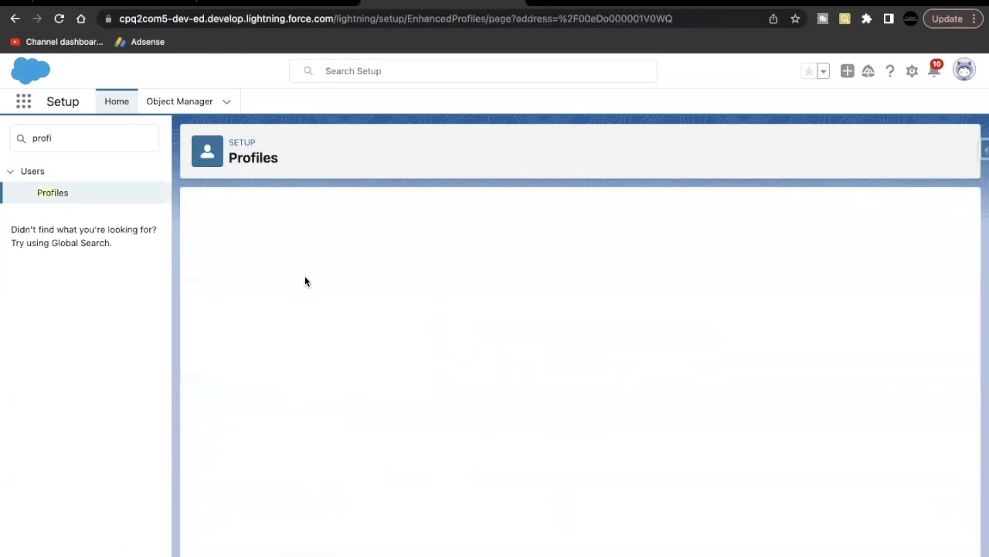
Step: Copy 'Configuration Attribute' from step 8 and locate it under the profile's Custom Record Type Settings
key("ctrl+Tab")
scroll(259, 323, "down", 1)
left_click_drag(259, 374, 382, 375)
key("ctrl+c")
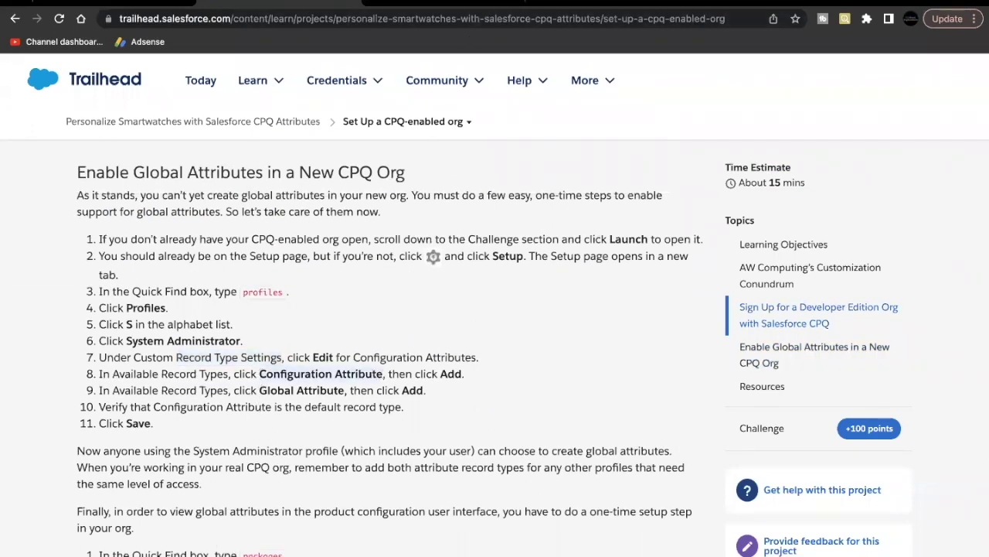
key("ctrl+Tab")
scroll(467, 451, "down", 6)
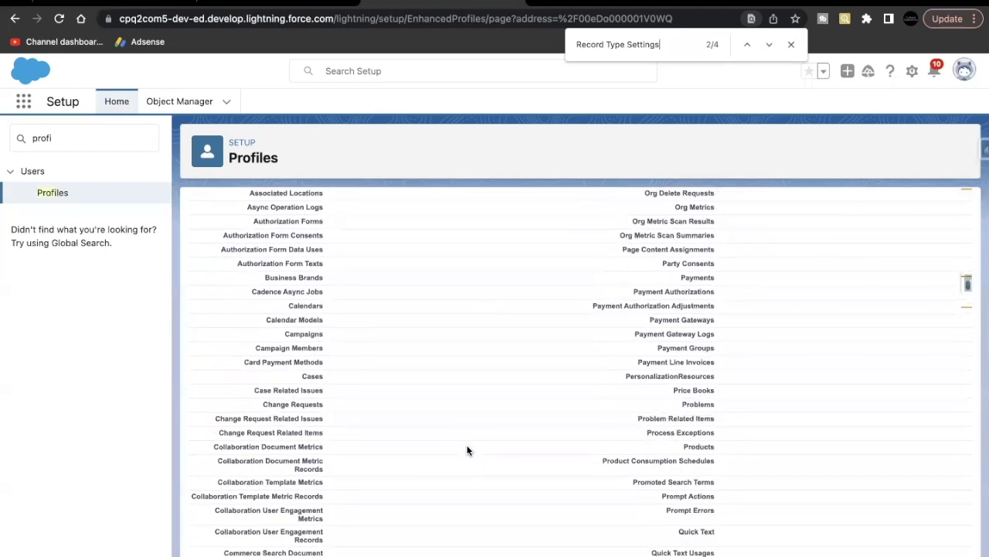
key("ctrl+a")
key("ctrl+v")
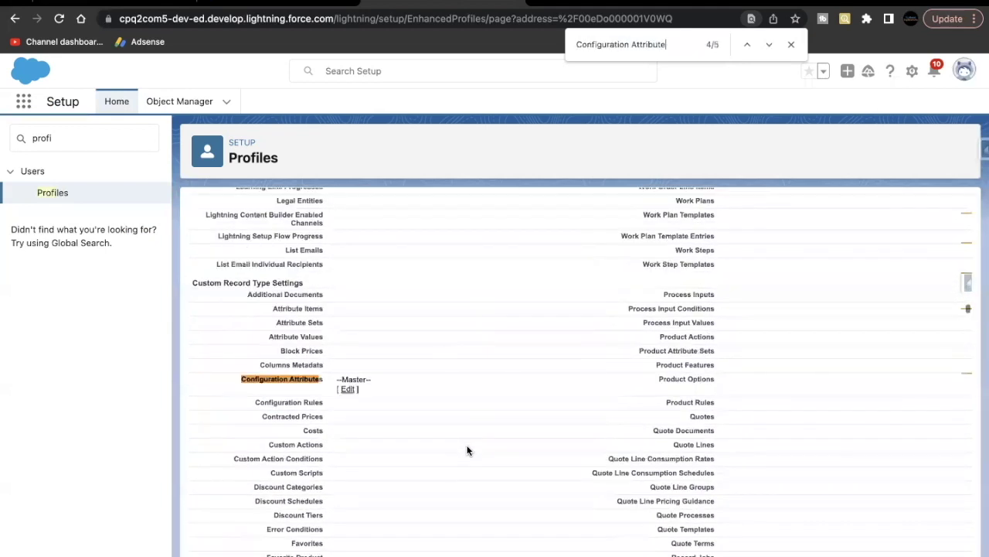
scroll(315, 348, "up", 1)
scroll(316, 347, "up", 15)
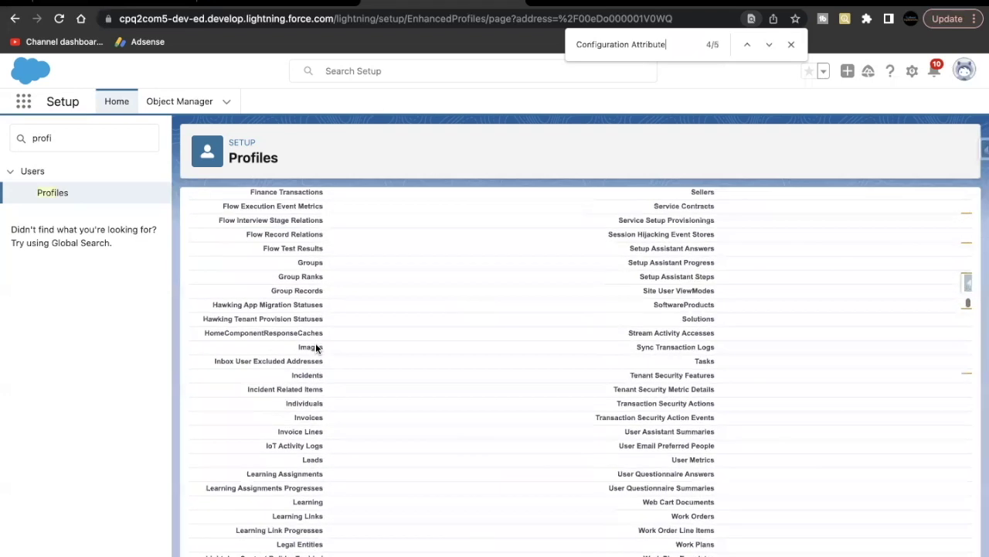
scroll(315, 347, "up", 6)
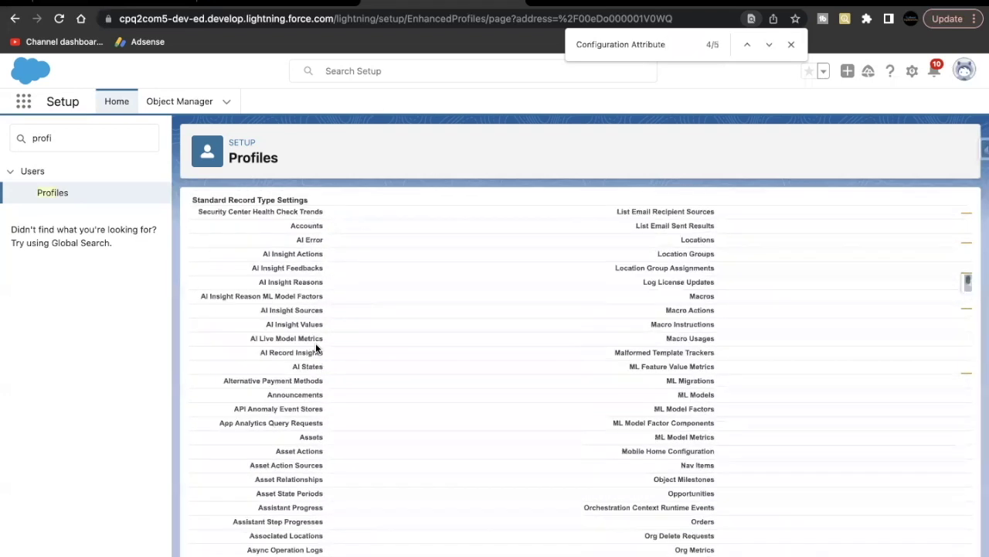
scroll(316, 343, "down", 1)
scroll(303, 300, "down", 15)
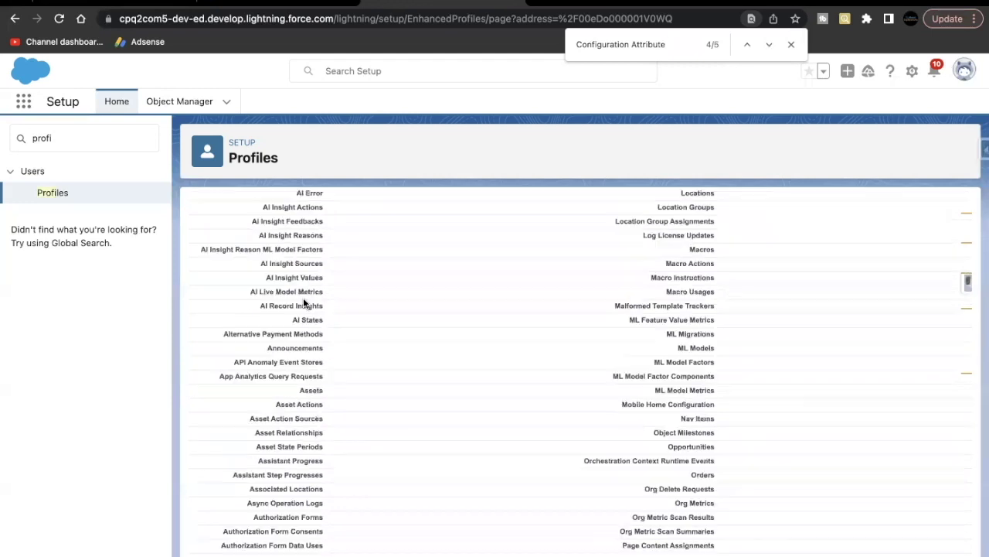
scroll(303, 300, "up", 10)
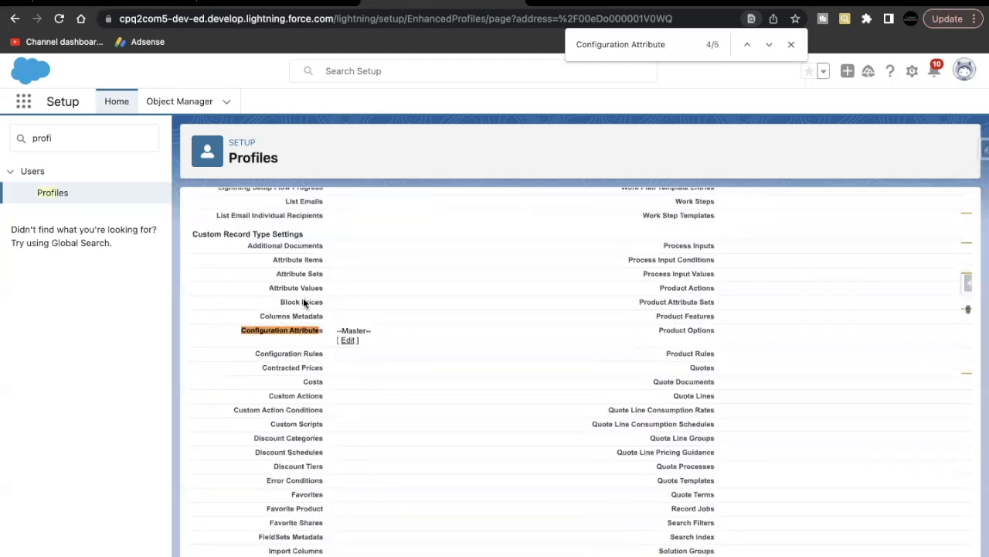
scroll(303, 300, "down", 2)
scroll(324, 278, "up", 1)
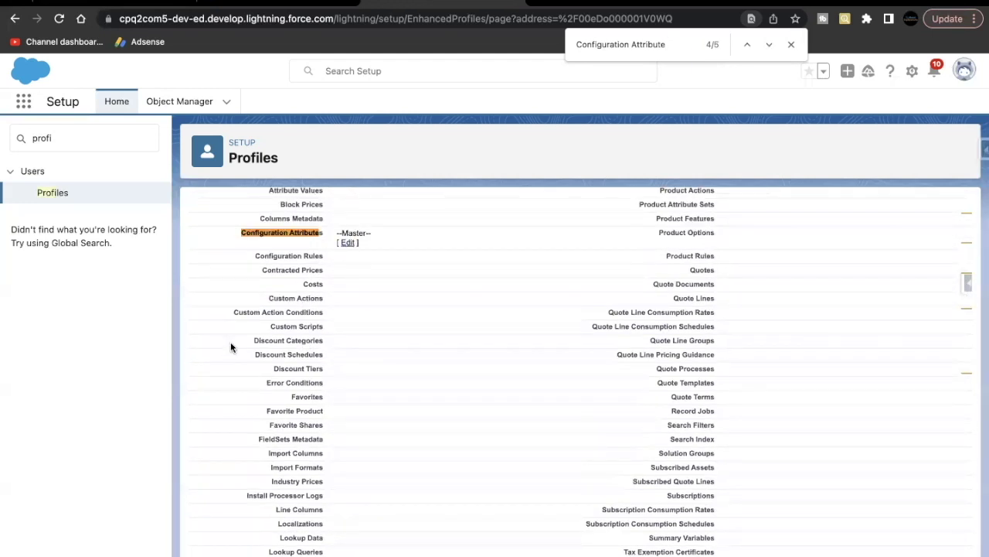
Step: Select the Configuration Attribute and Global Attribute record types, defaulting to Configuration Attribute, and save
left_click(349, 244)
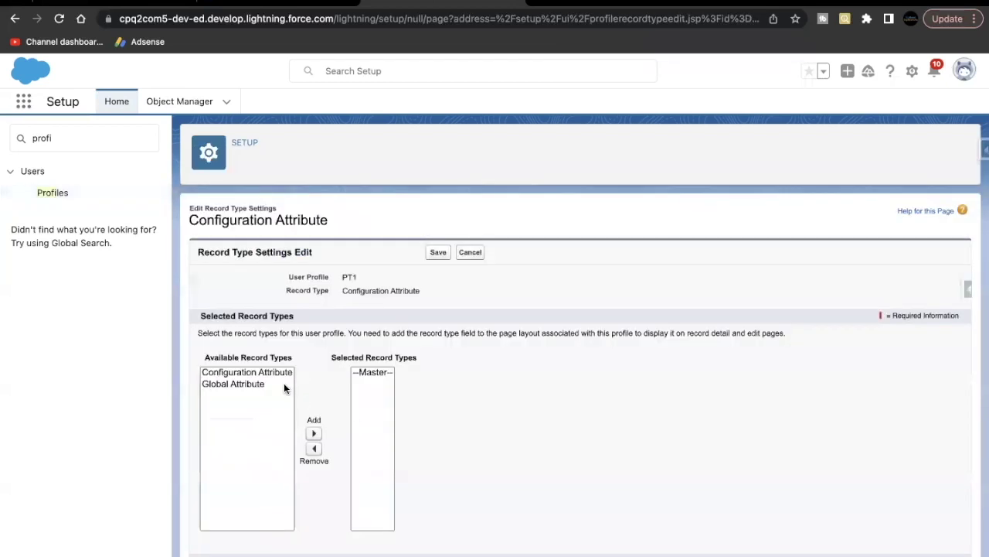
left_click(273, 374)
left_click(313, 433)
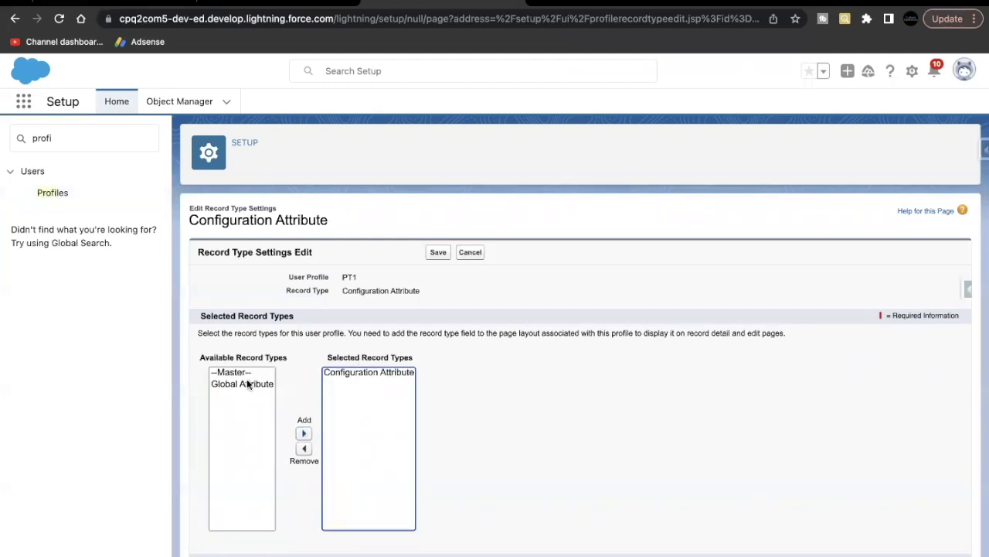
left_click(247, 379)
left_click(304, 433)
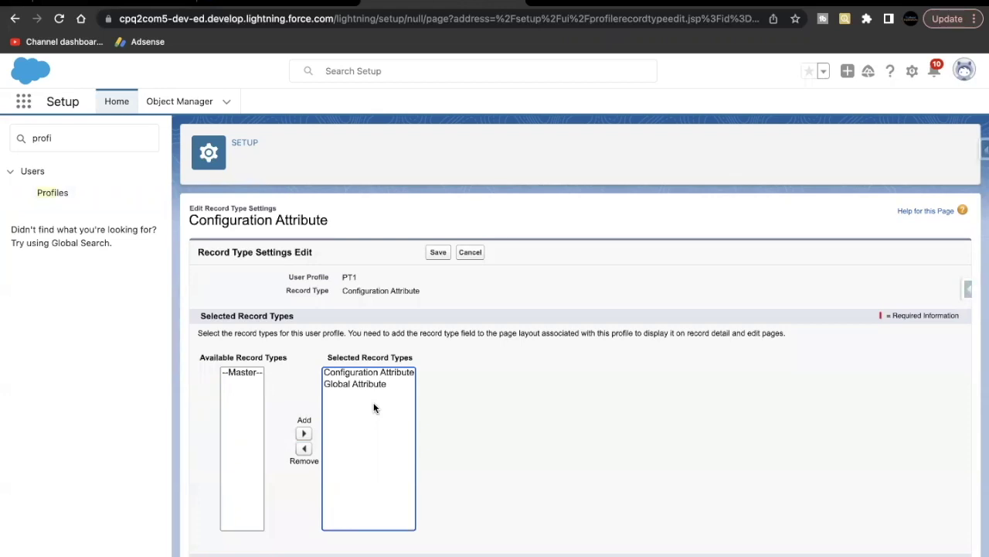
scroll(390, 351, "down", 2)
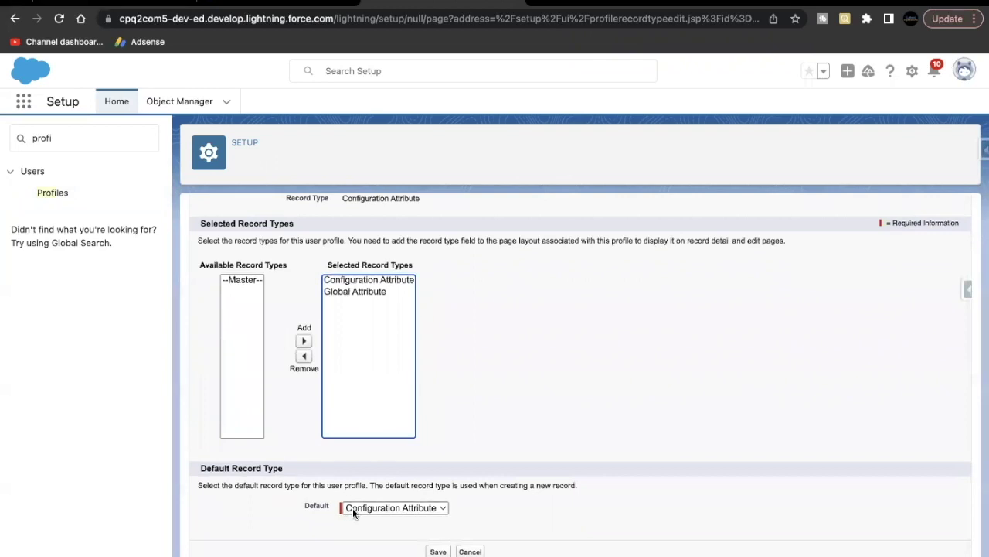
scroll(393, 310, "up", 2)
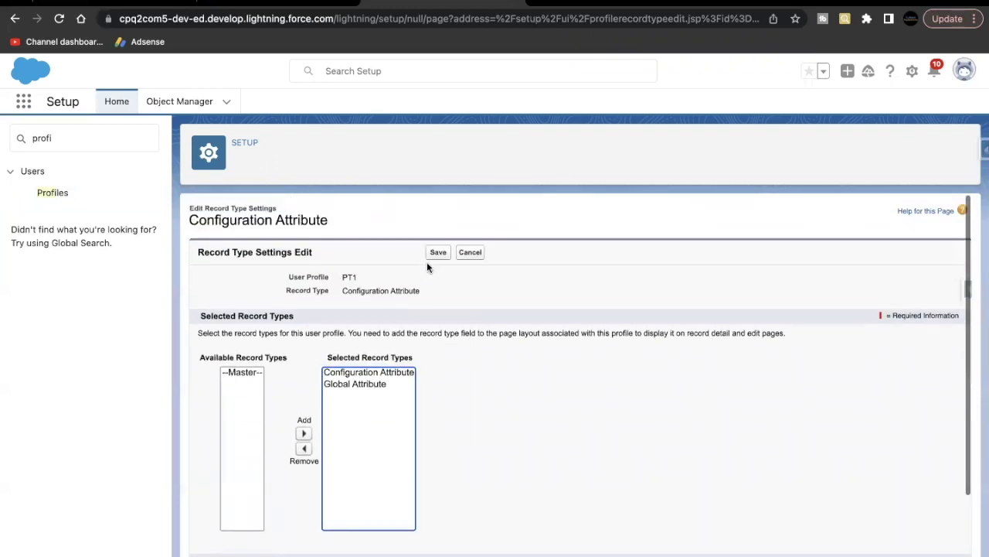
left_click(438, 253)
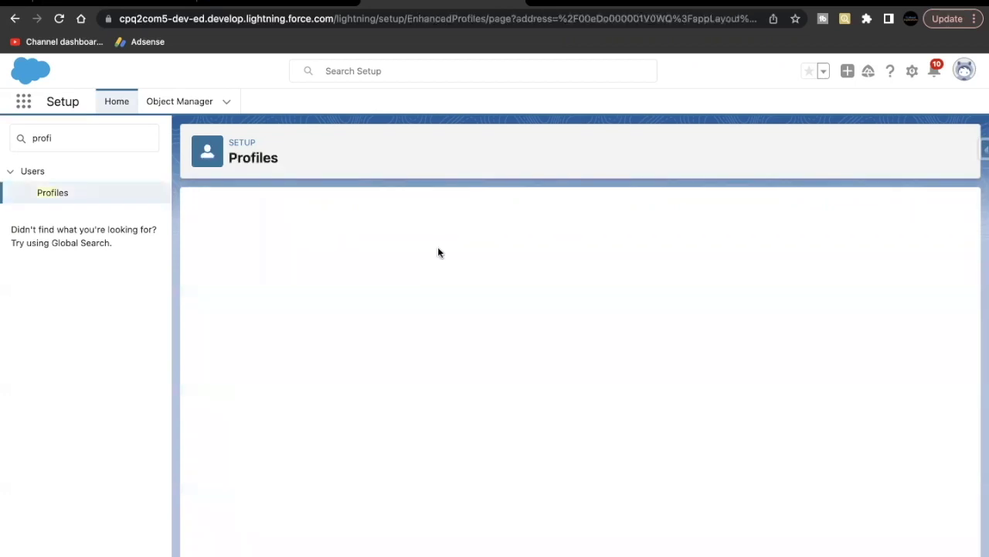
Step: Read Trailhead's Enable Product Option Drawer steps, then return to the System Administrator profile
left_click(151, 3)
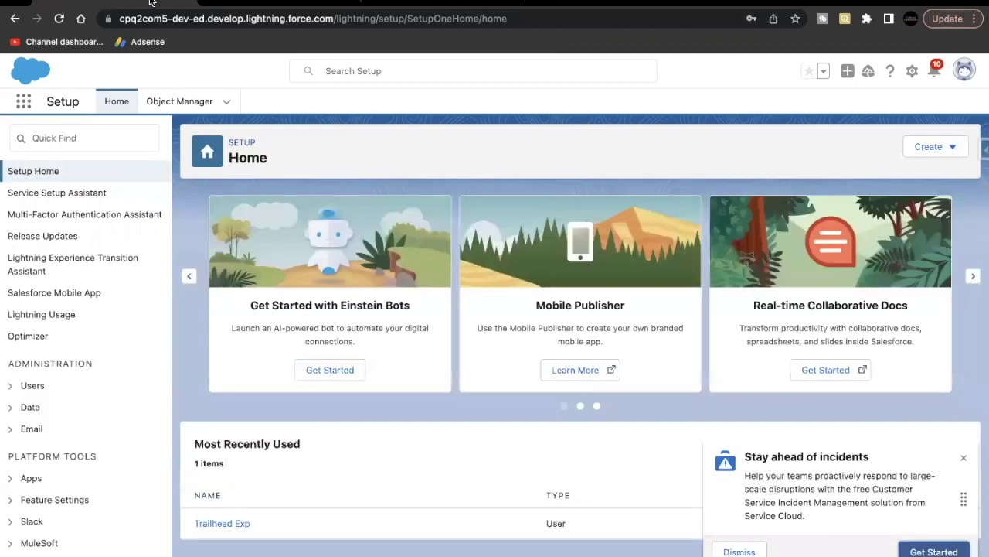
left_click(193, 4)
scroll(239, 276, "down", 3)
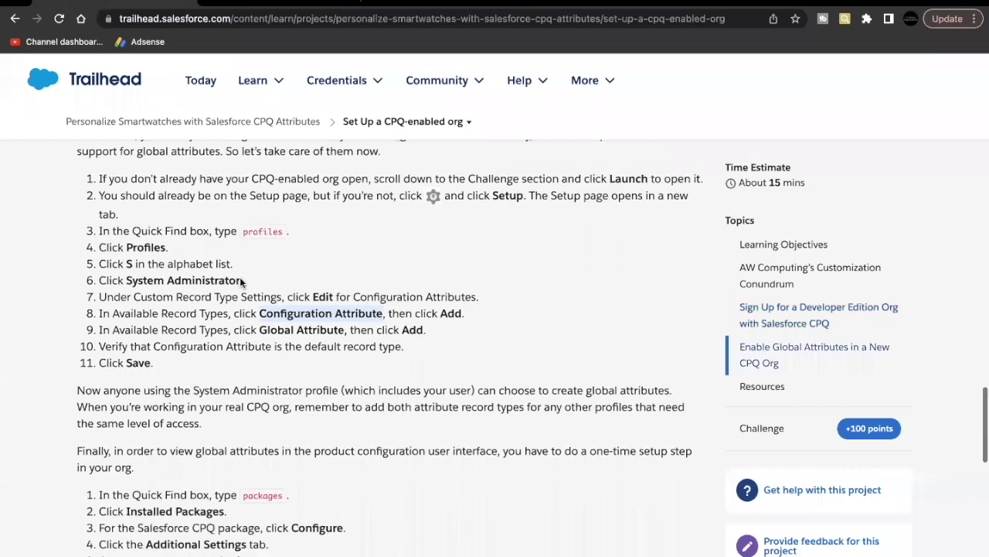
scroll(240, 282, "up", 1)
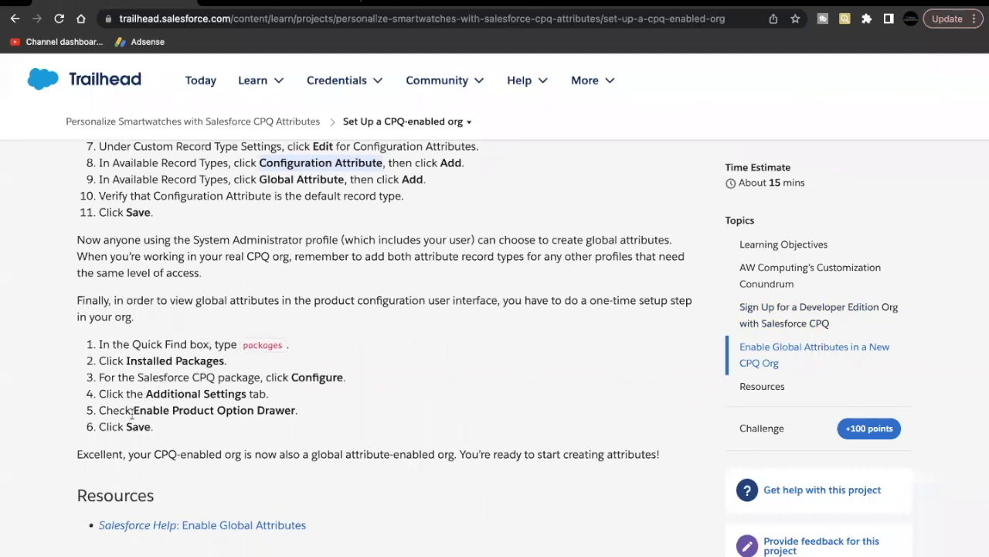
left_click_drag(263, 414, 293, 413)
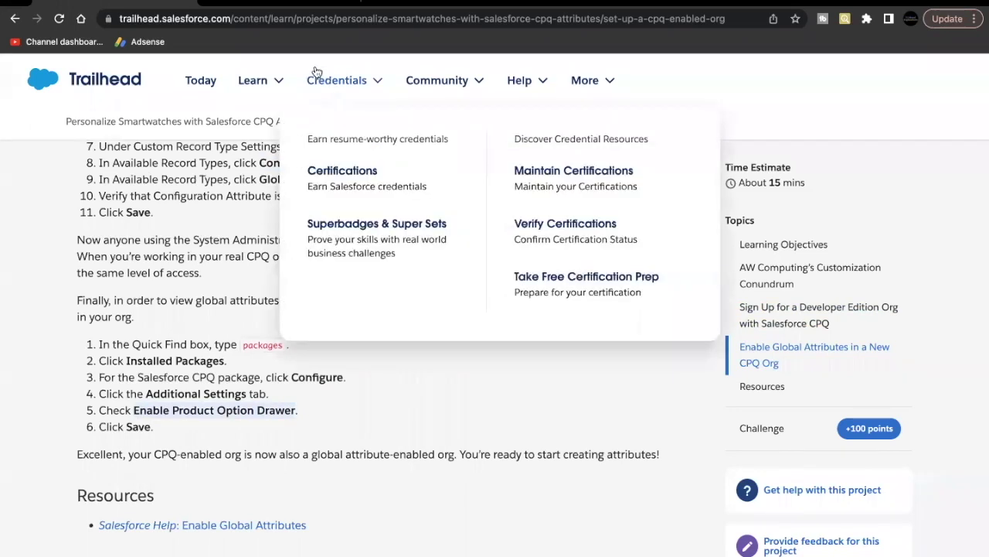
left_click(282, 4)
Step: Find Installed Packages via Quick Find 'insta' and open Salesforce CPQ's Configure settings
double_click(122, 137)
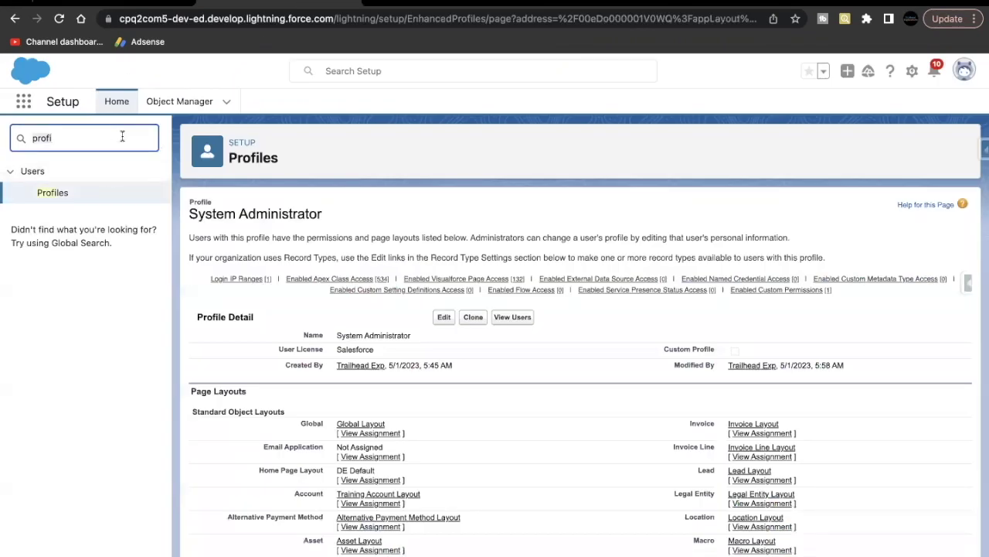
type("insta")
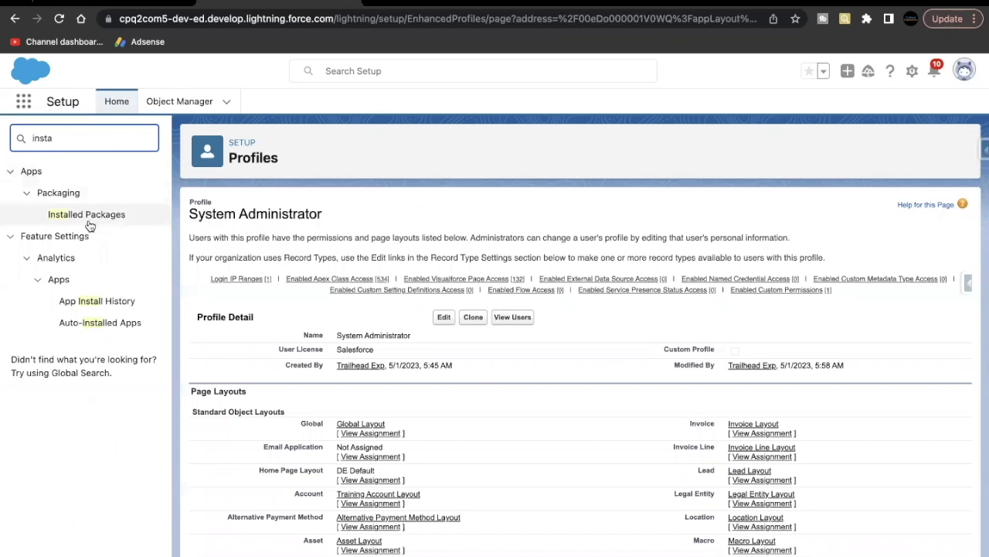
left_click(97, 220)
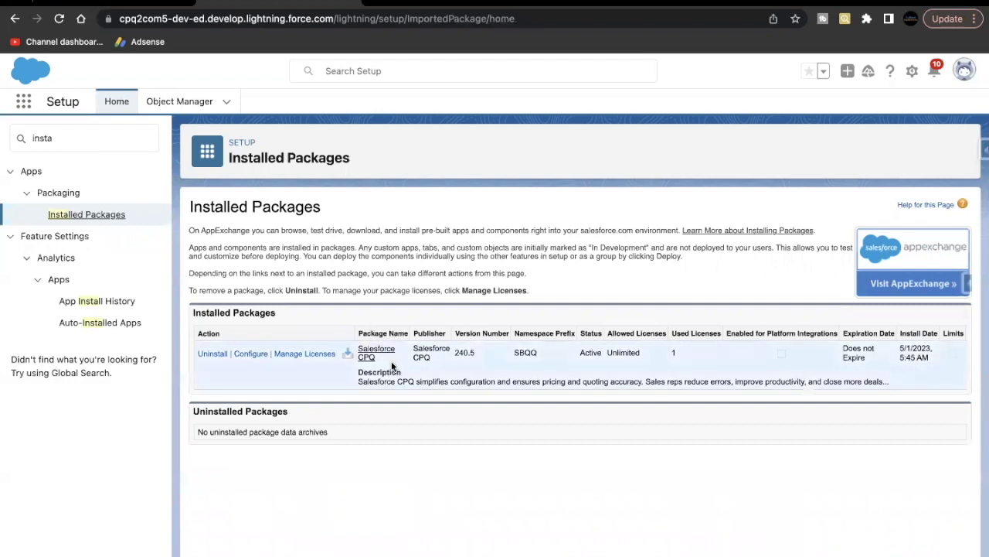
left_click_drag(396, 365, 359, 346)
left_click(356, 353)
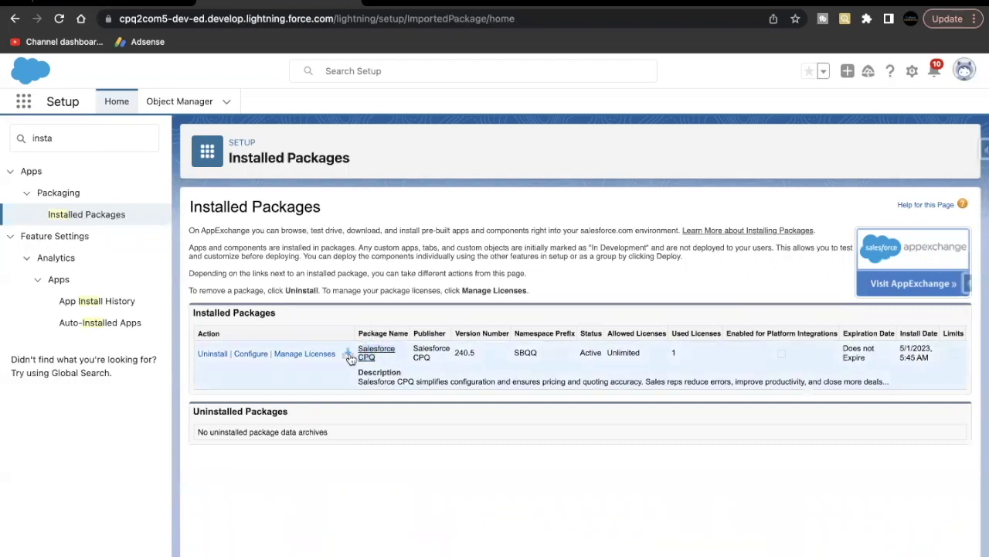
left_click(248, 354)
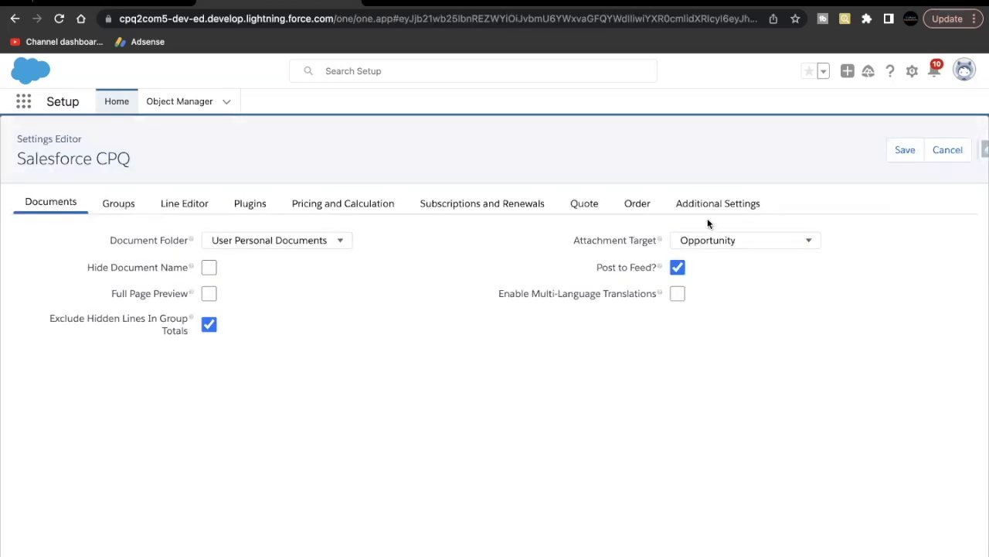
Step: Turn on Enable Product Option Drawer under CPQ Additional Settings and save the settings
left_click(715, 205)
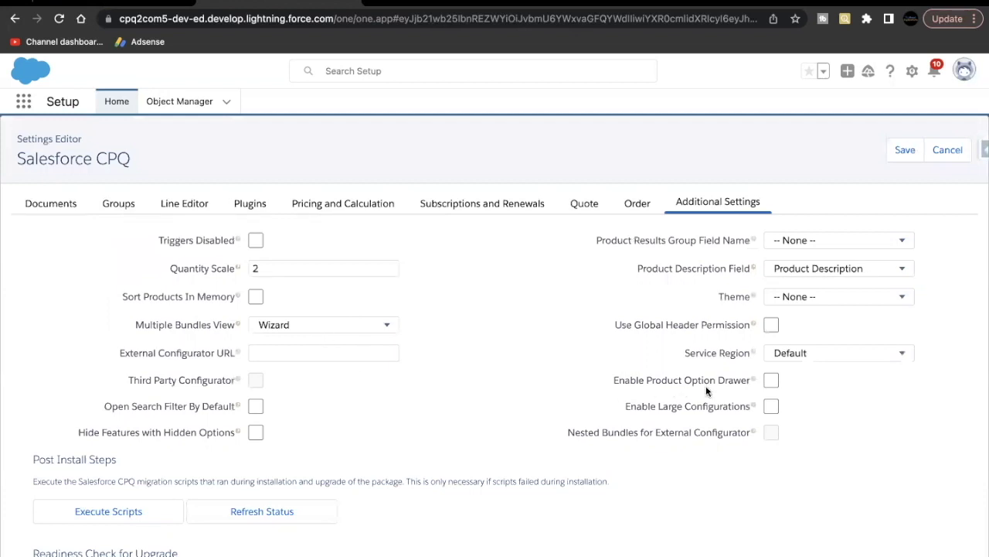
left_click(771, 380)
scroll(532, 395, "down", 1)
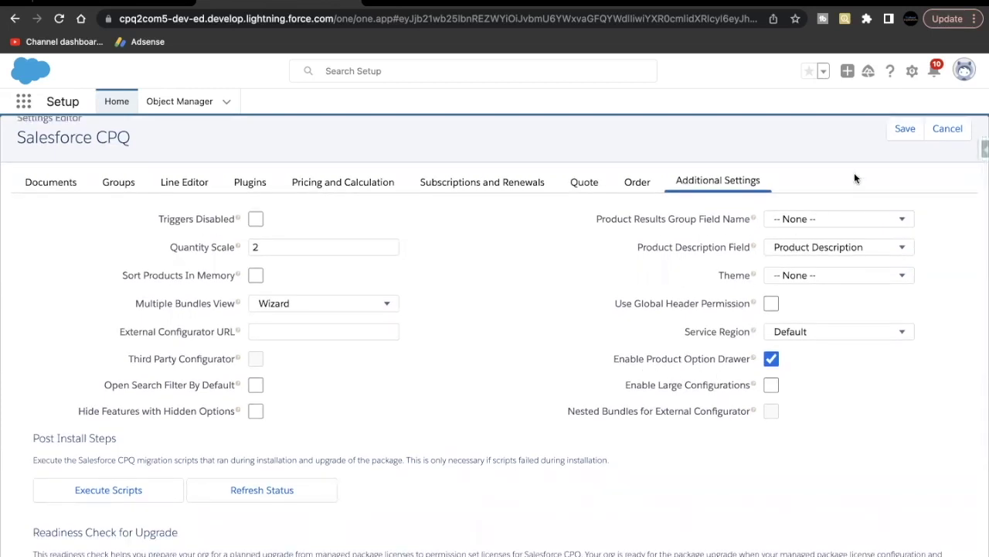
left_click(678, 183)
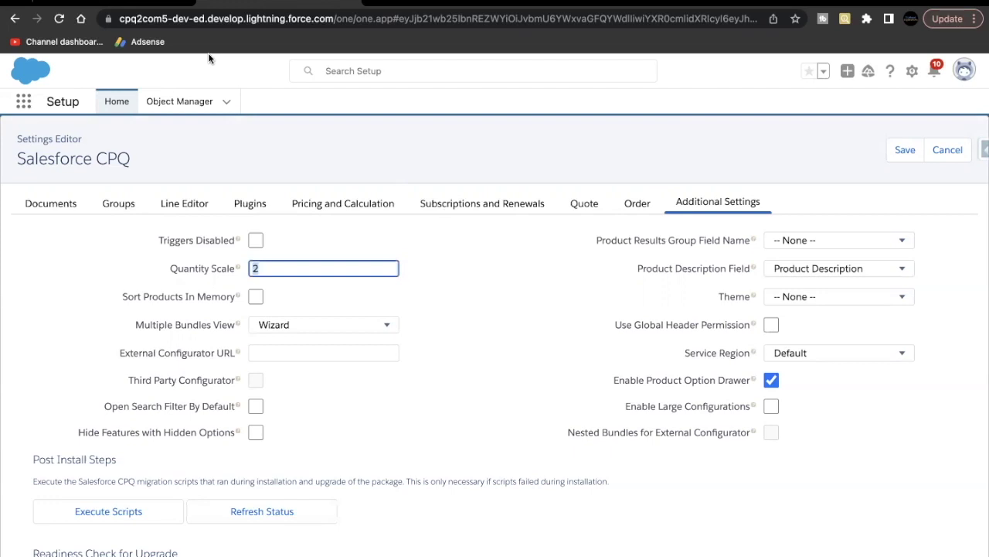
Step: Back in the Trailhead project, run 'Verify step to earn 100 points'
left_click(130, 5)
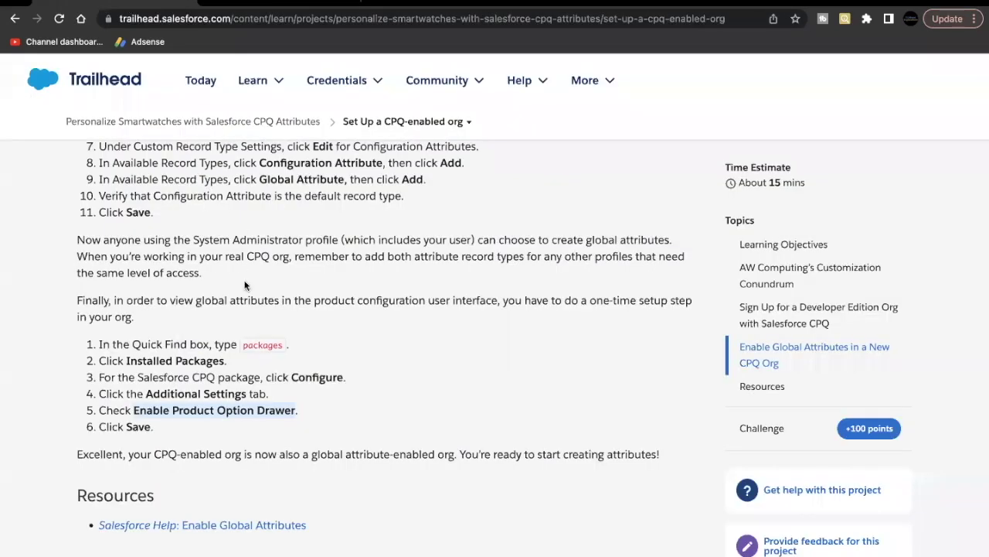
scroll(244, 285, "up", 2)
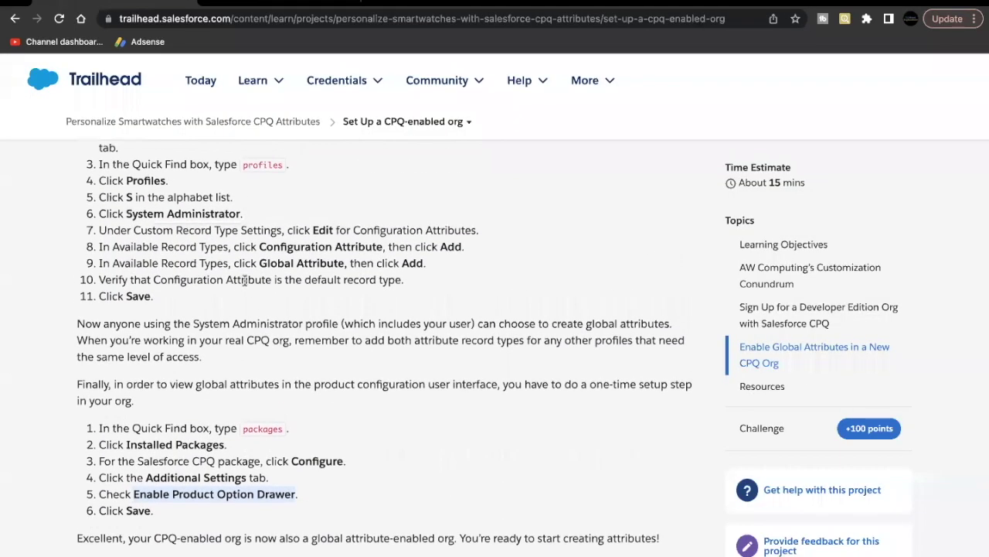
scroll(245, 285, "down", 12)
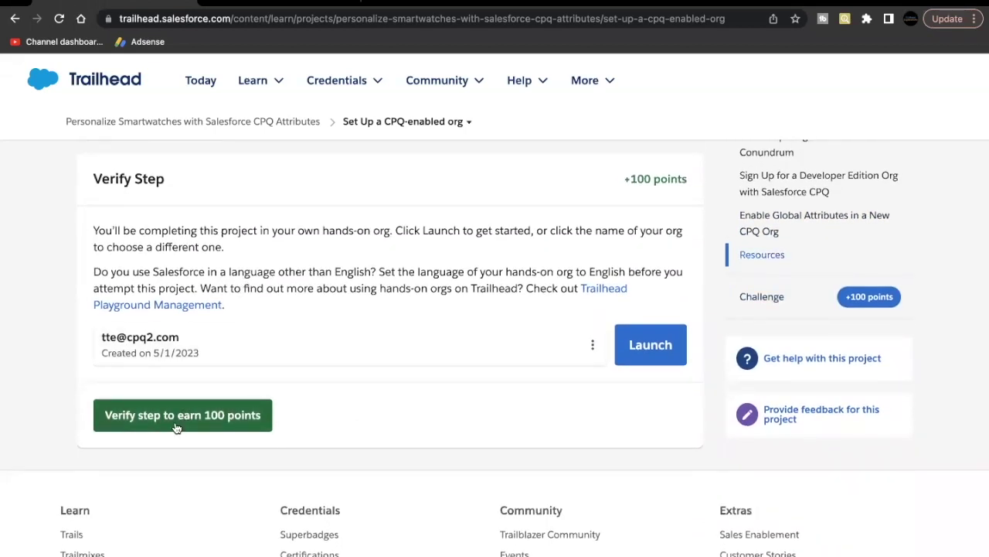
left_click(176, 426)
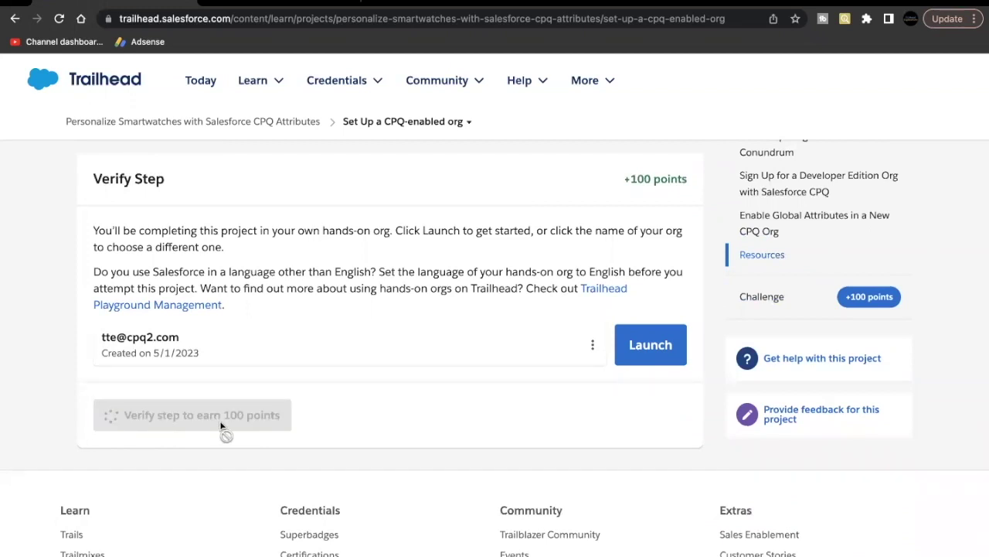